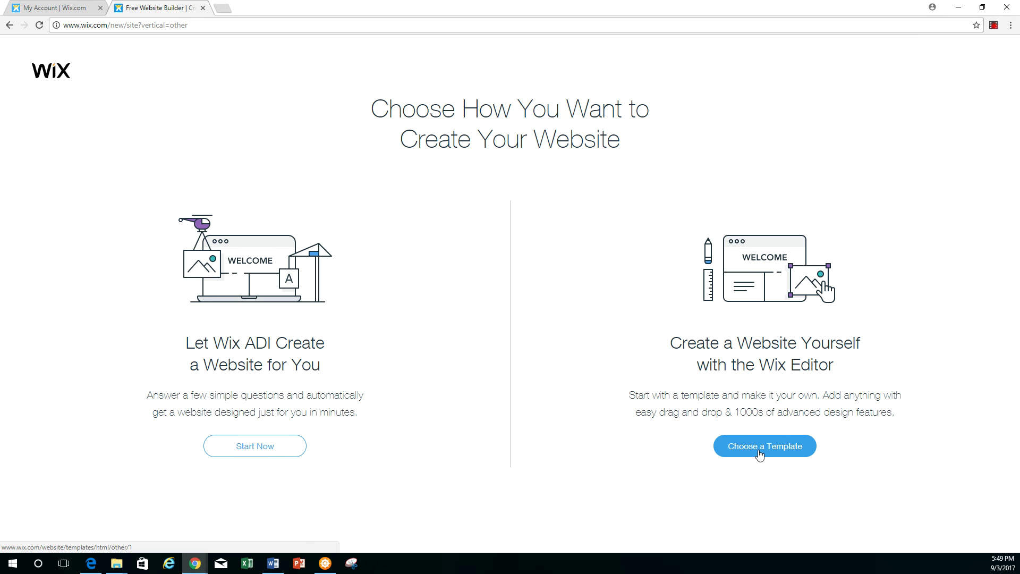
From Blank Templates, open the Start from Scratch template in the editor
click(757, 448)
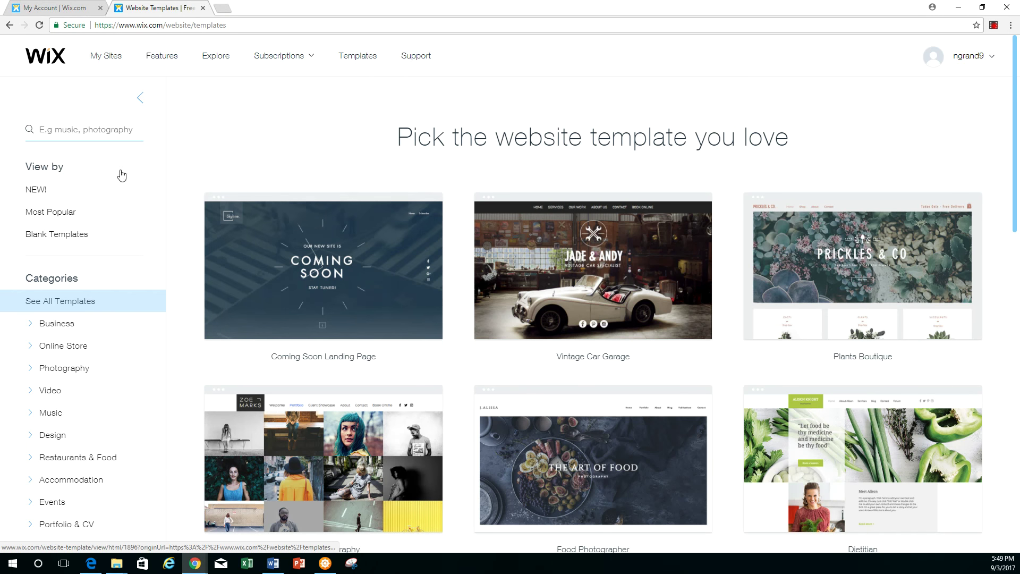
click(68, 234)
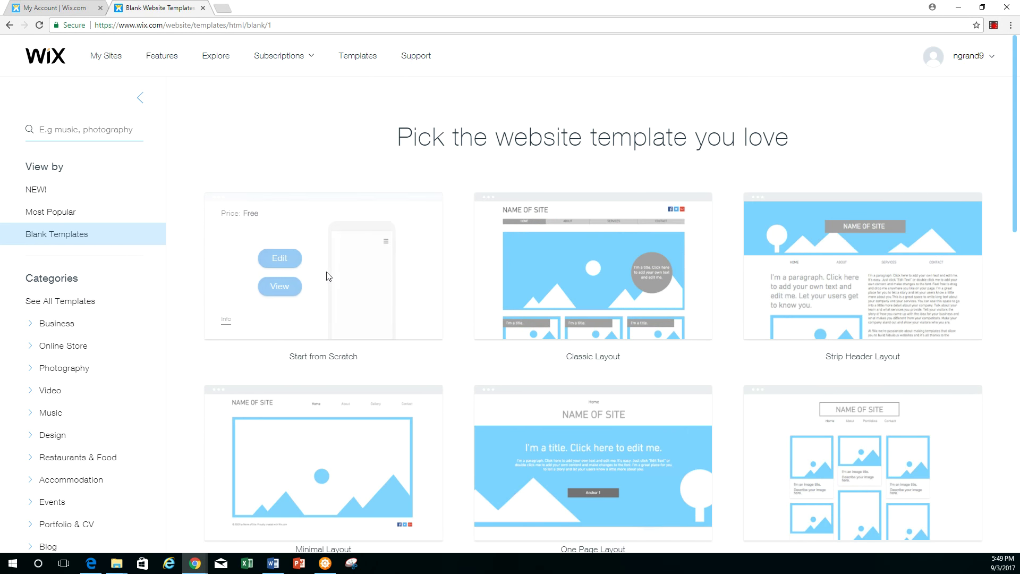
click(284, 263)
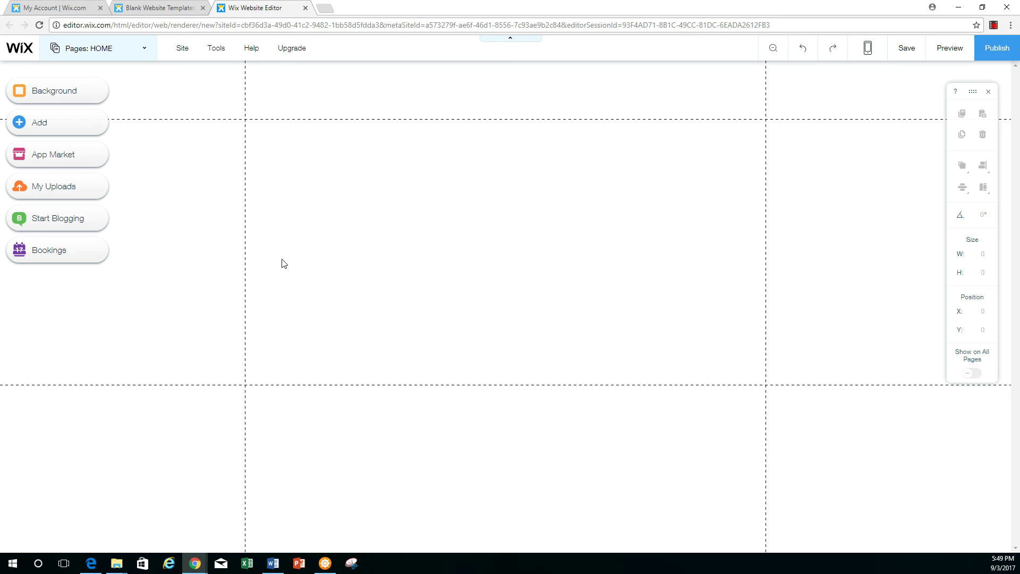
Set the page background colour to light blue #BEE5FB and close the background panels
click(58, 93)
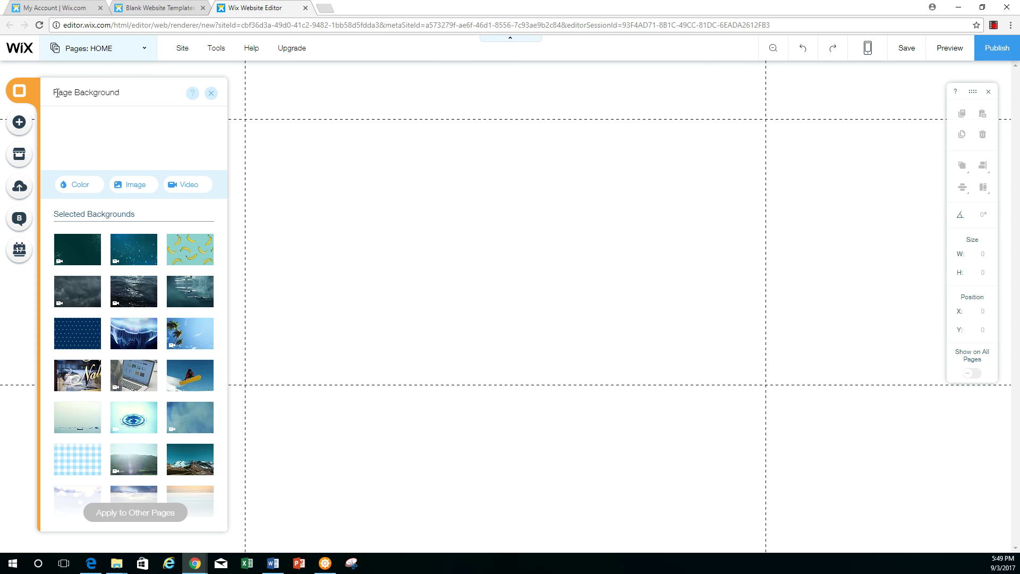
click(81, 185)
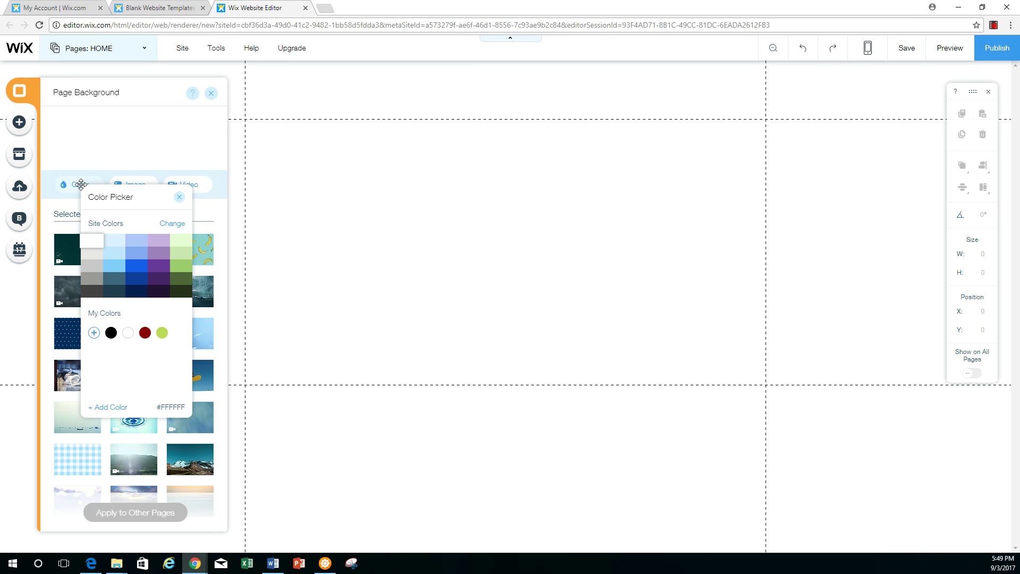
click(118, 255)
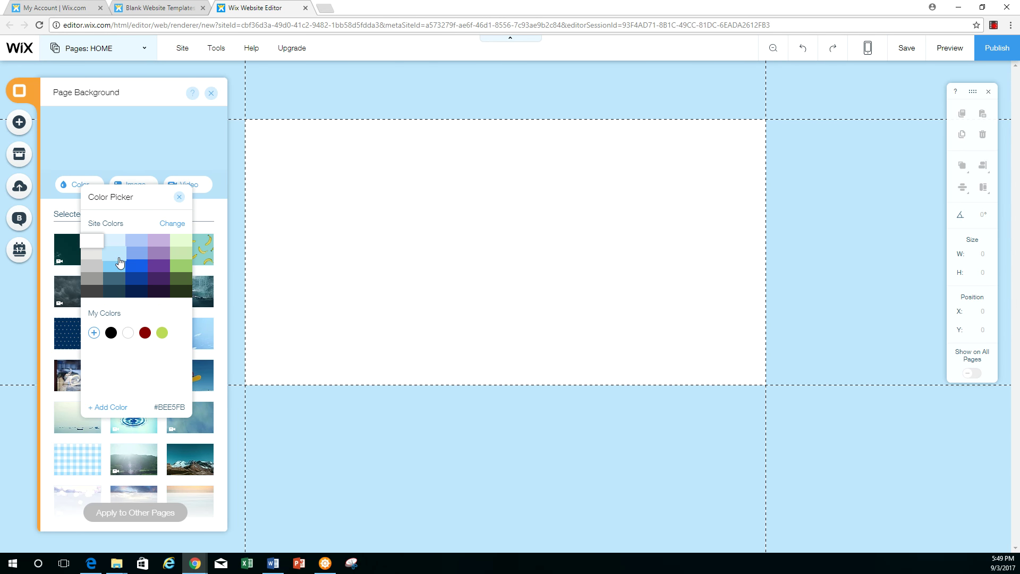
click(119, 257)
click(208, 95)
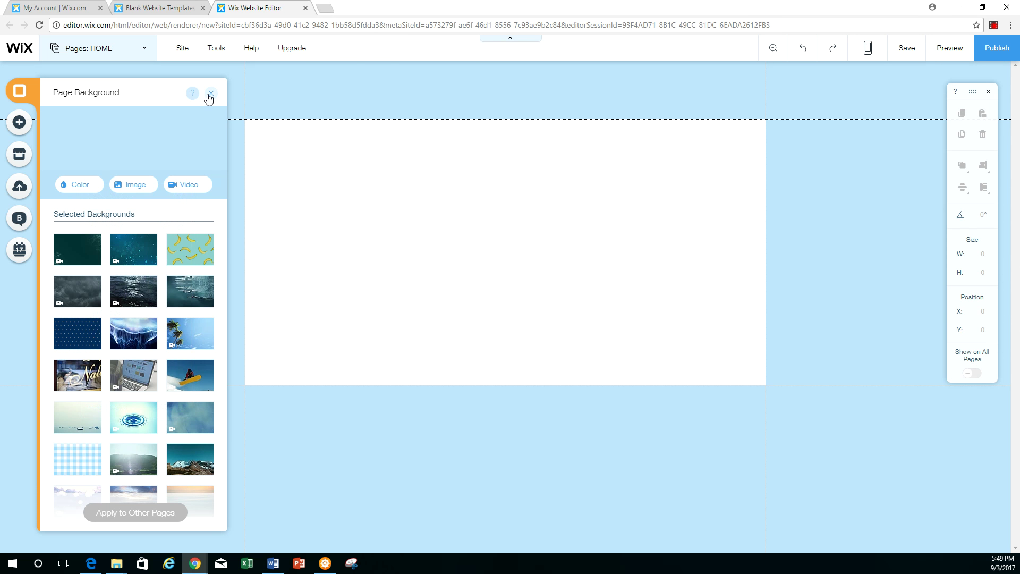
click(209, 95)
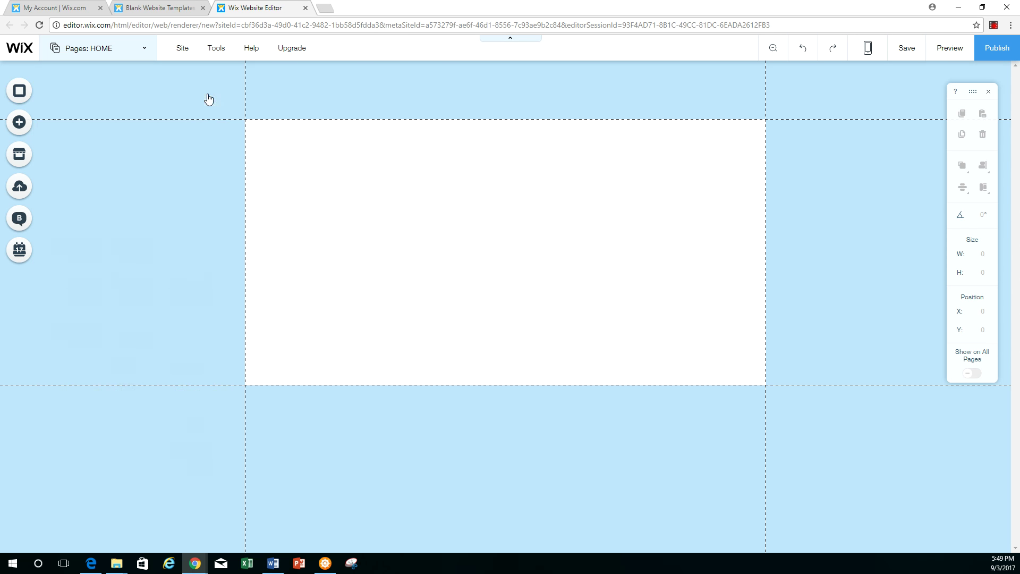
Apply the No Color page design so the light-blue background fills the whole page
right_click(398, 234)
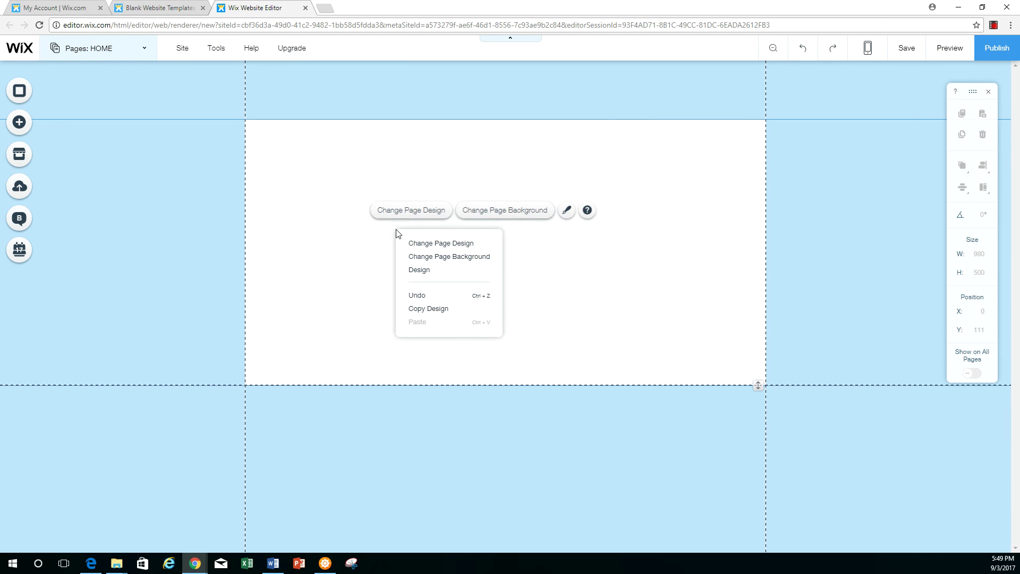
click(437, 244)
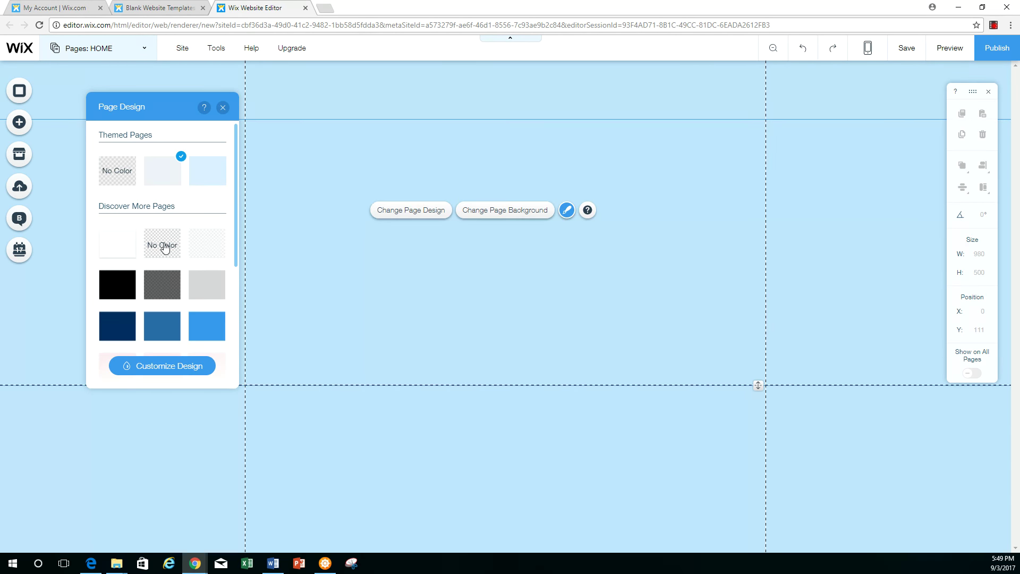
click(162, 246)
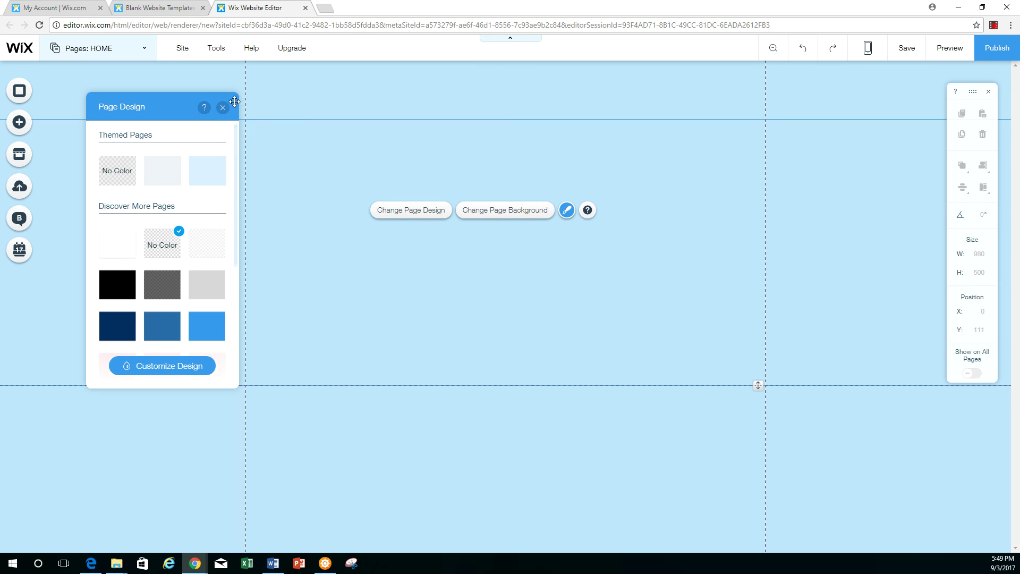
click(222, 108)
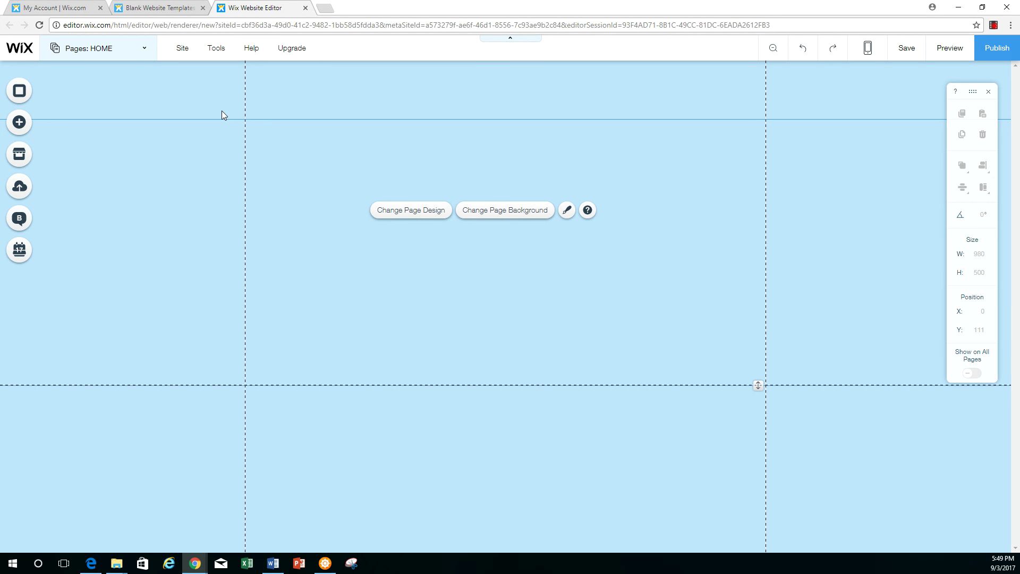
click(144, 53)
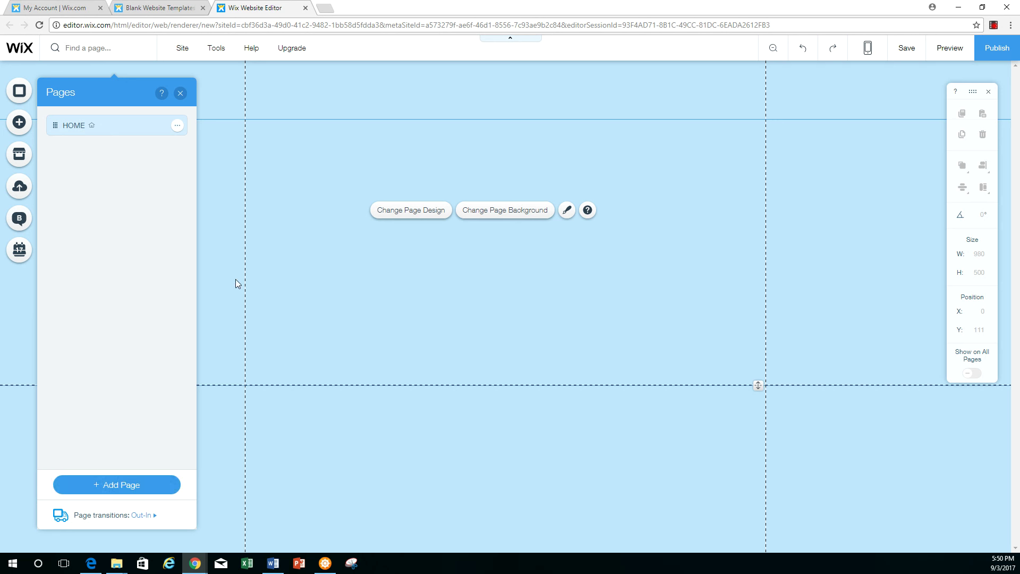
Duplicate the HOME page and name the copy 'Page 2'
click(177, 126)
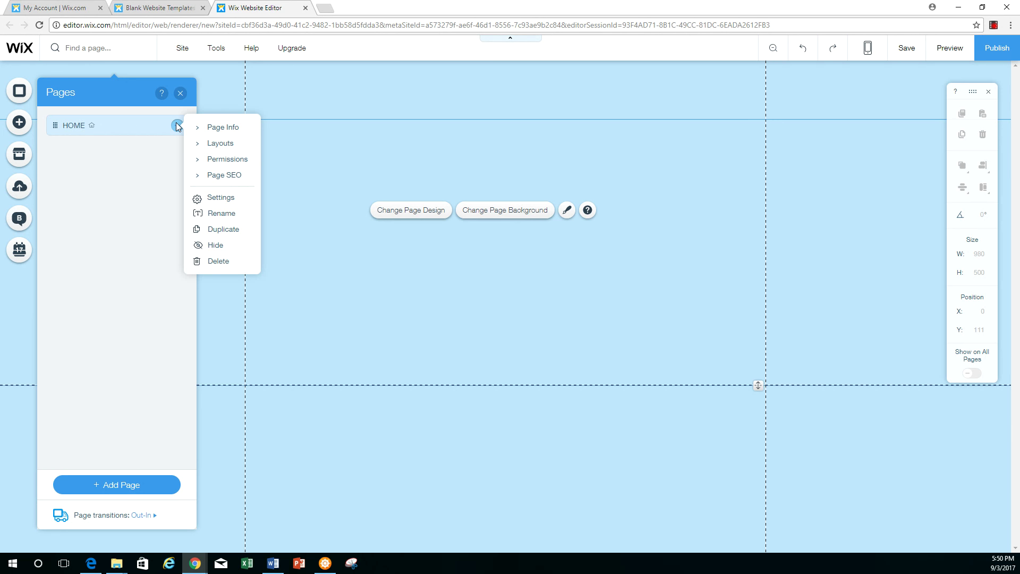
click(229, 231)
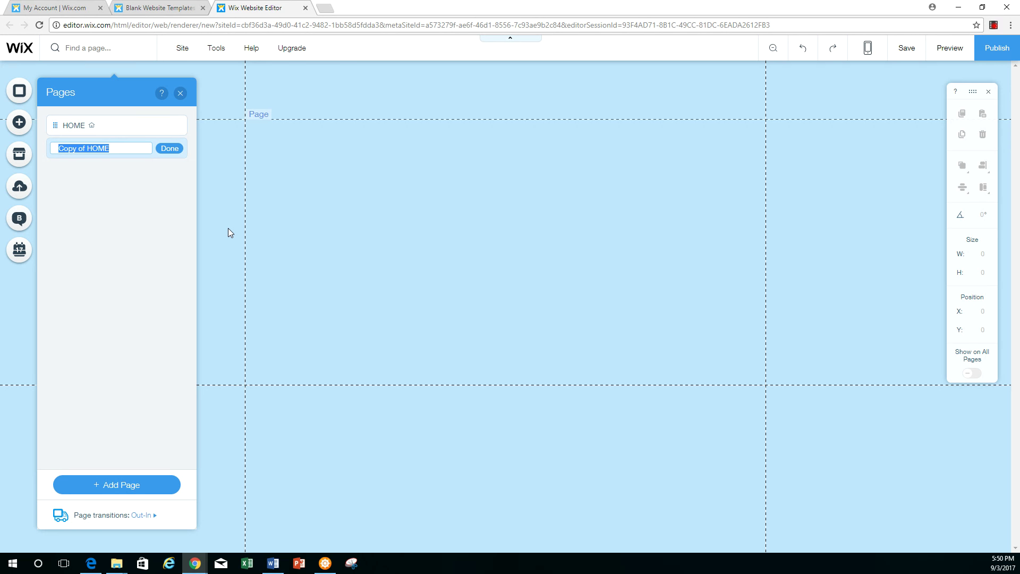
text(Page 2)
key(Return)
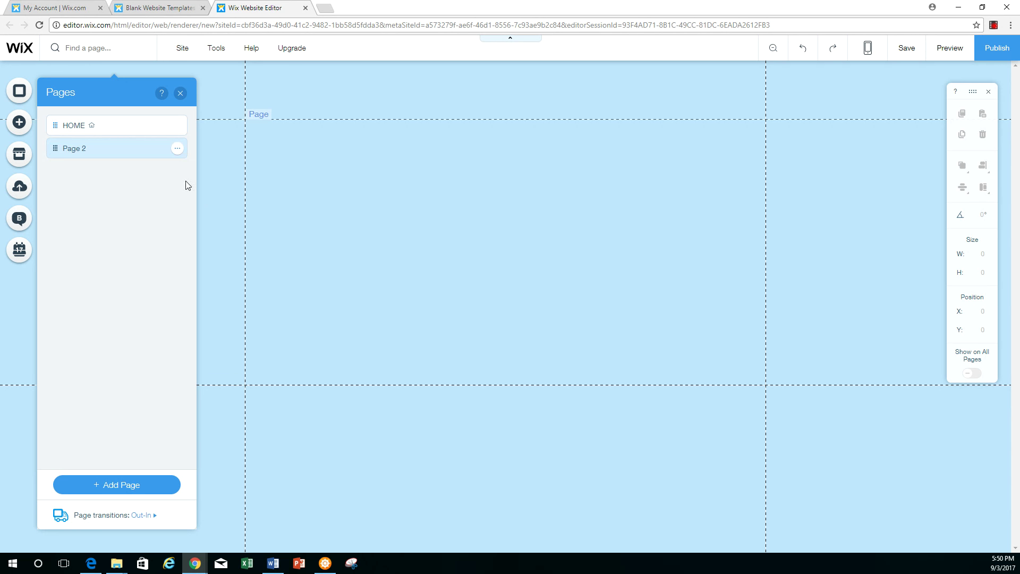
Duplicate HOME again as 'Page 3' and move it below Page 2
click(108, 126)
click(177, 126)
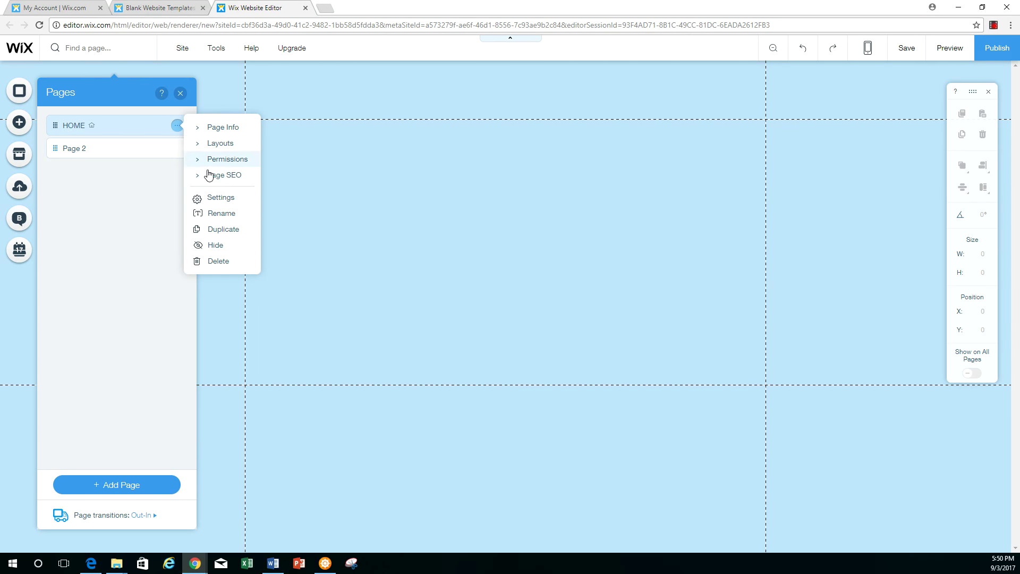
click(228, 228)
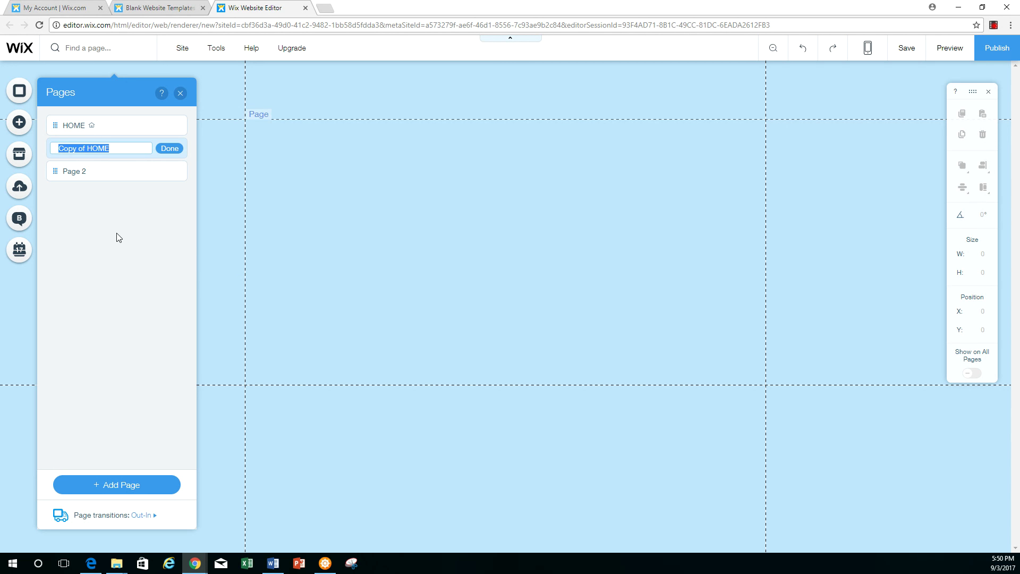
text(Page 3)
key(Return)
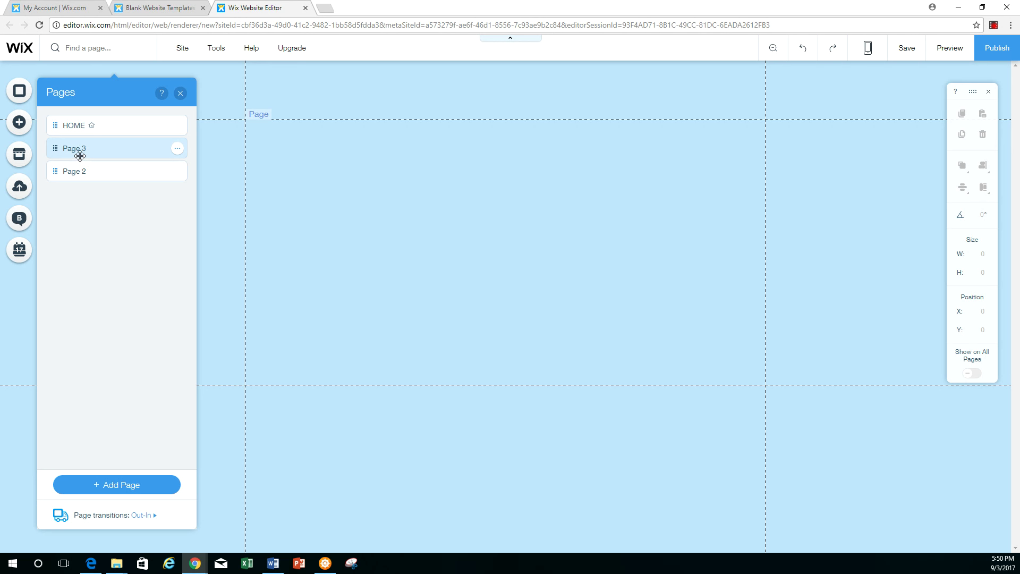
drag(53, 148, 53, 172)
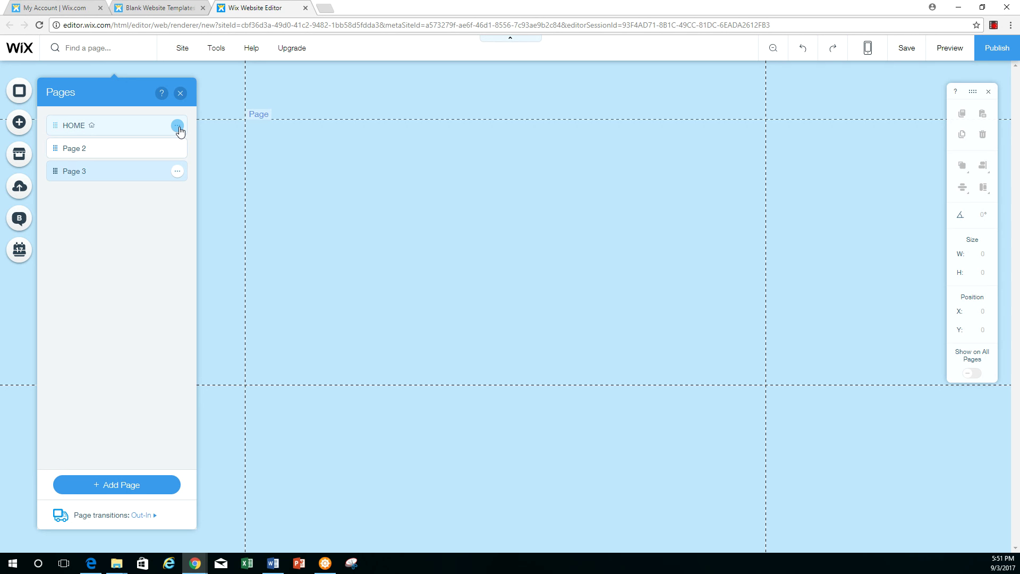
Open HOME's Page Info and review its menu name, Standard layout and permissions
click(180, 127)
click(222, 132)
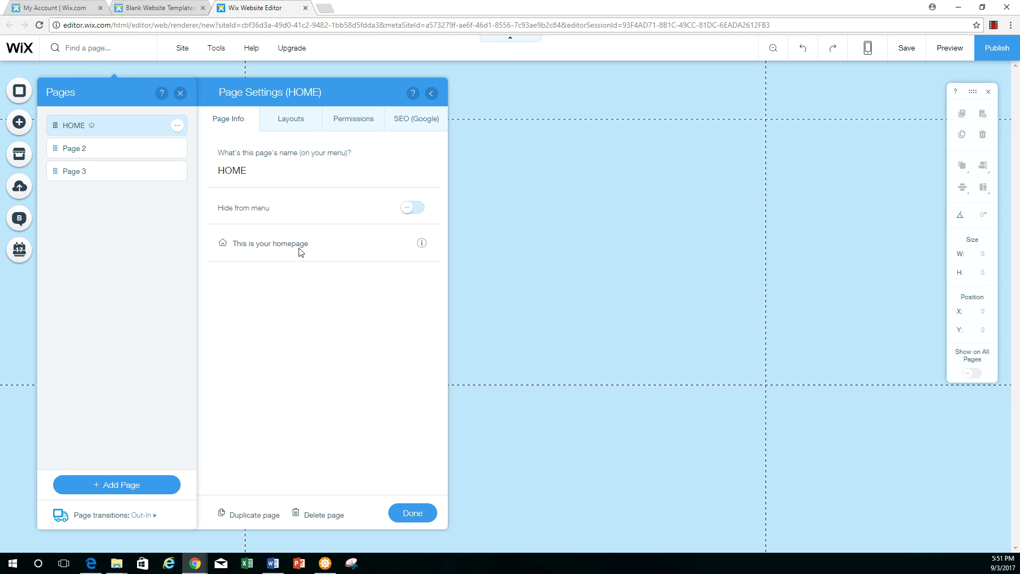
click(249, 174)
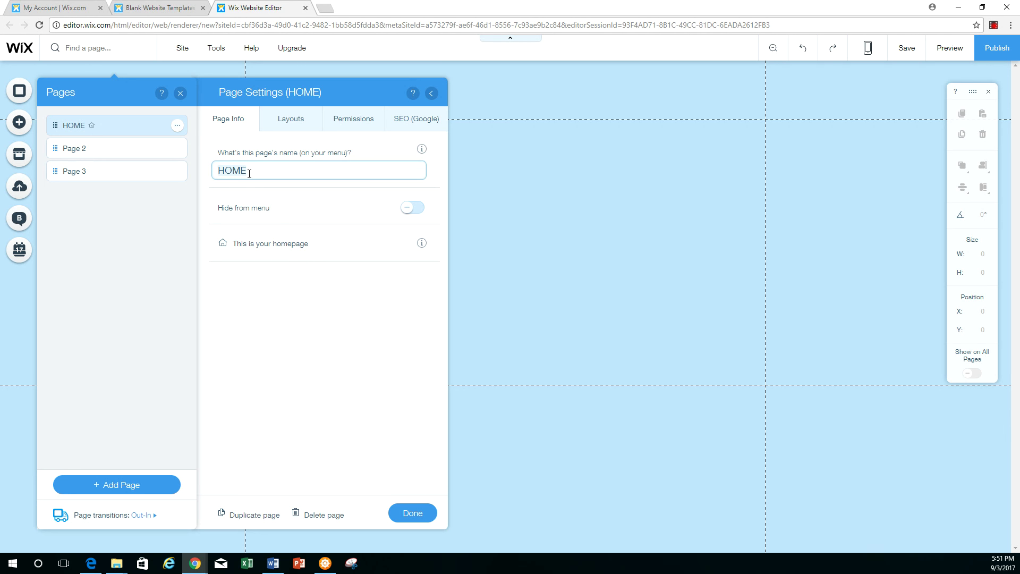
click(292, 122)
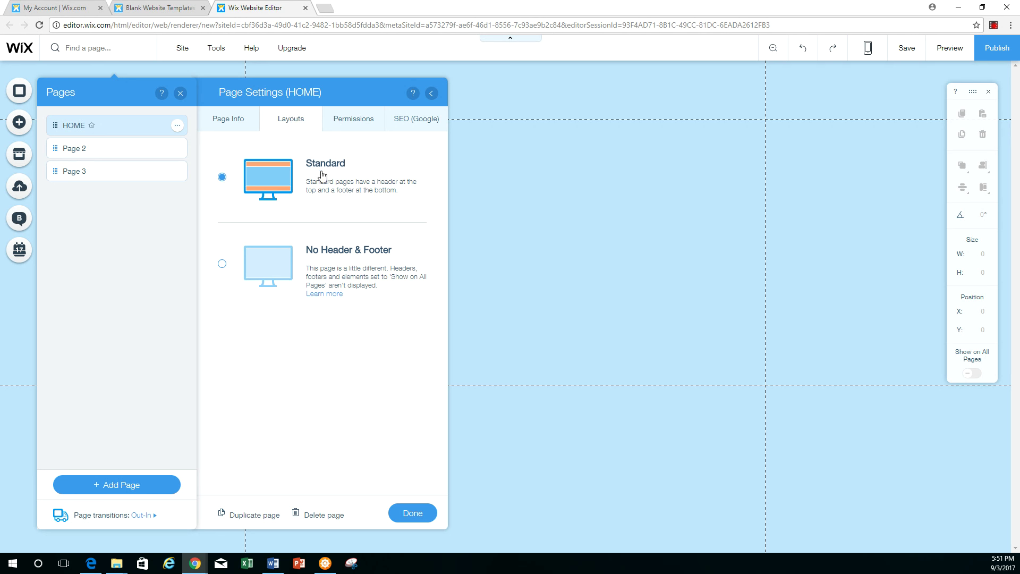
click(371, 125)
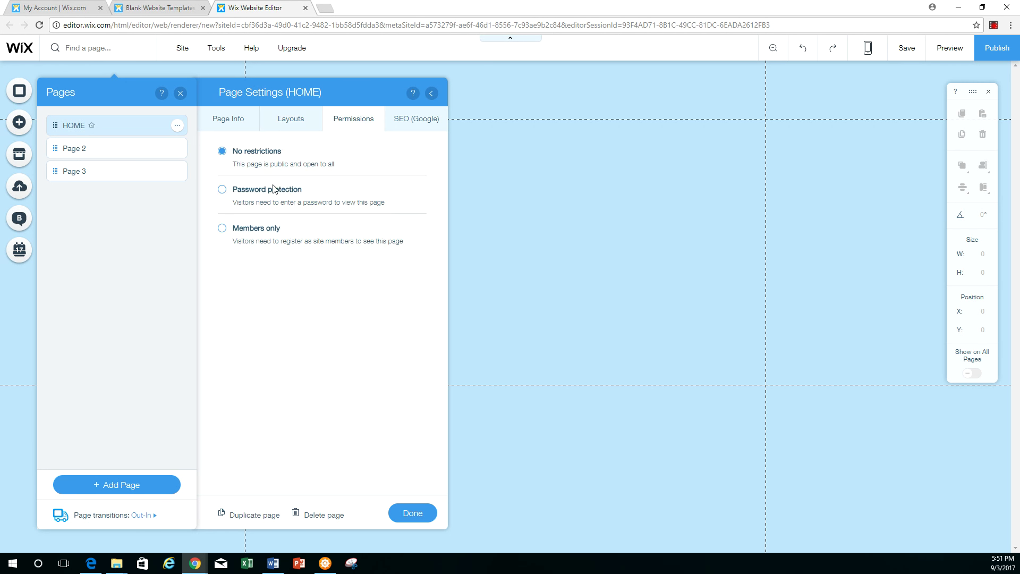
Switch HOME's permissions to Password protection and enter a page password
click(223, 191)
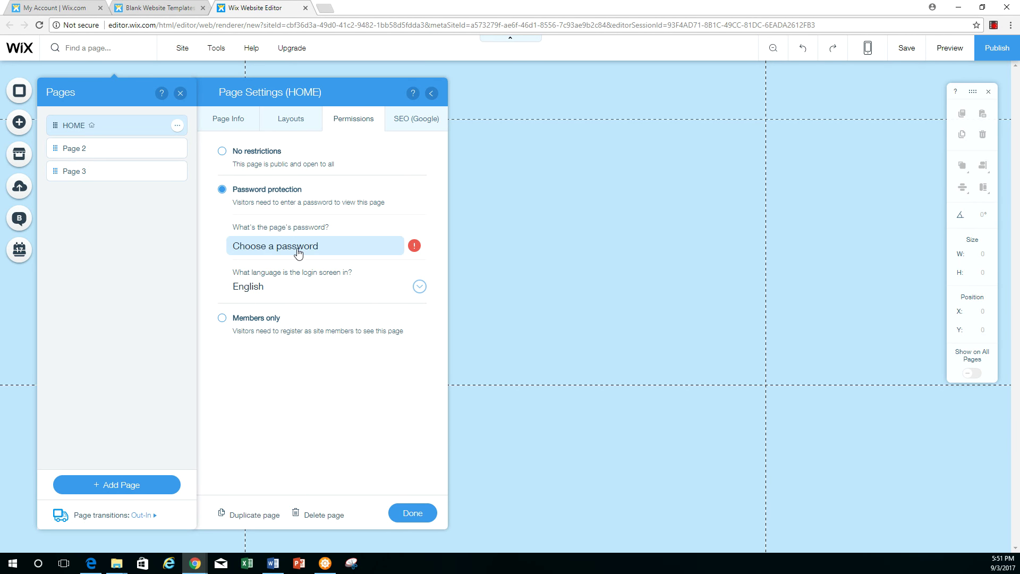
click(297, 247)
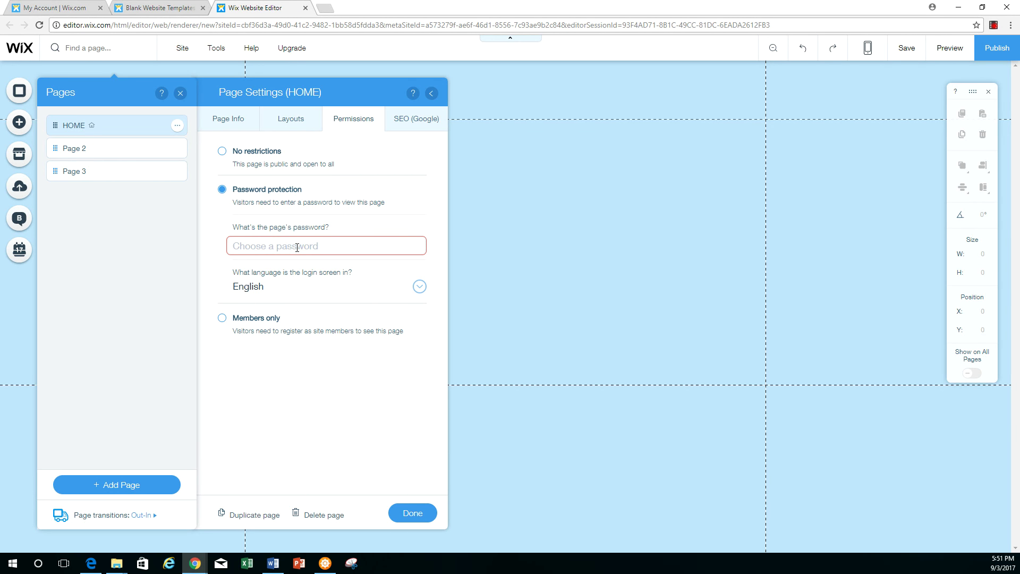
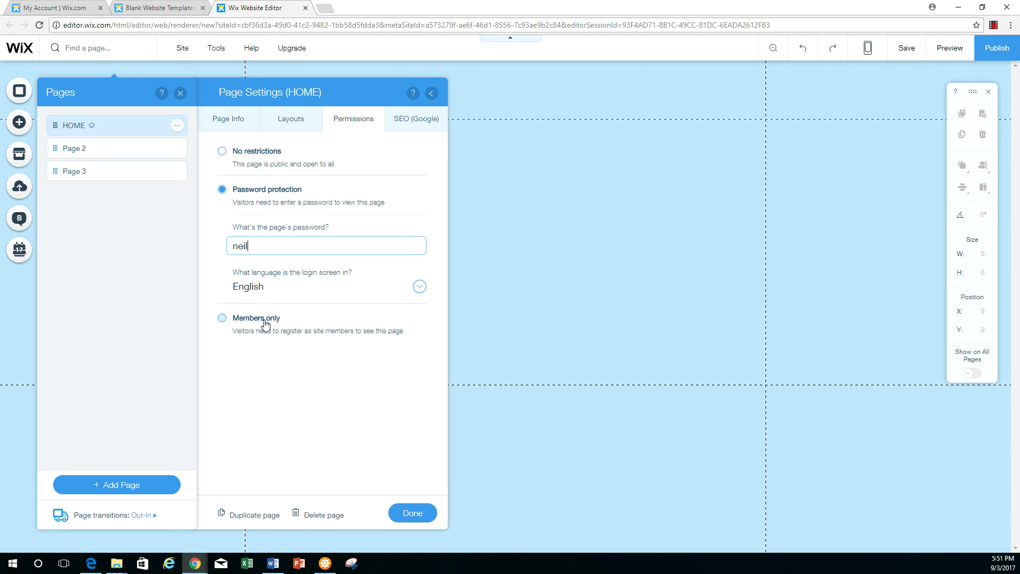
Give HOME the Google SEO title 'Joes restaurant'
click(409, 120)
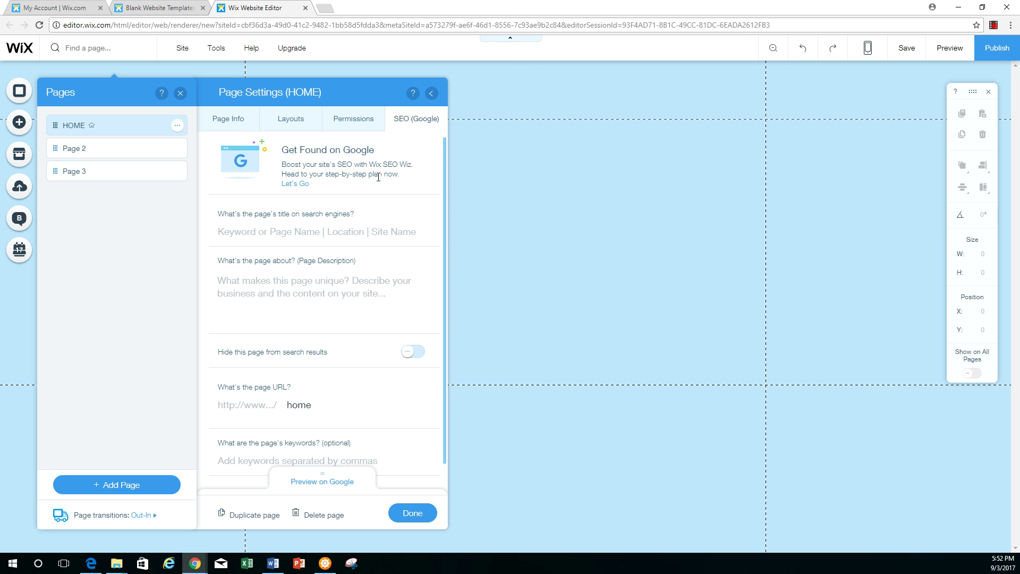
click(258, 236)
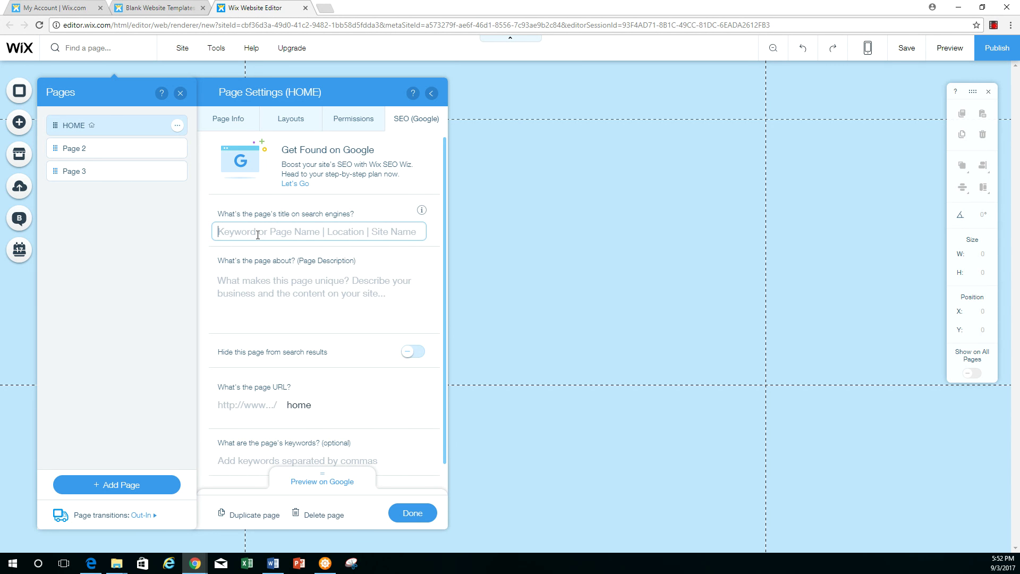
text(Indian re)
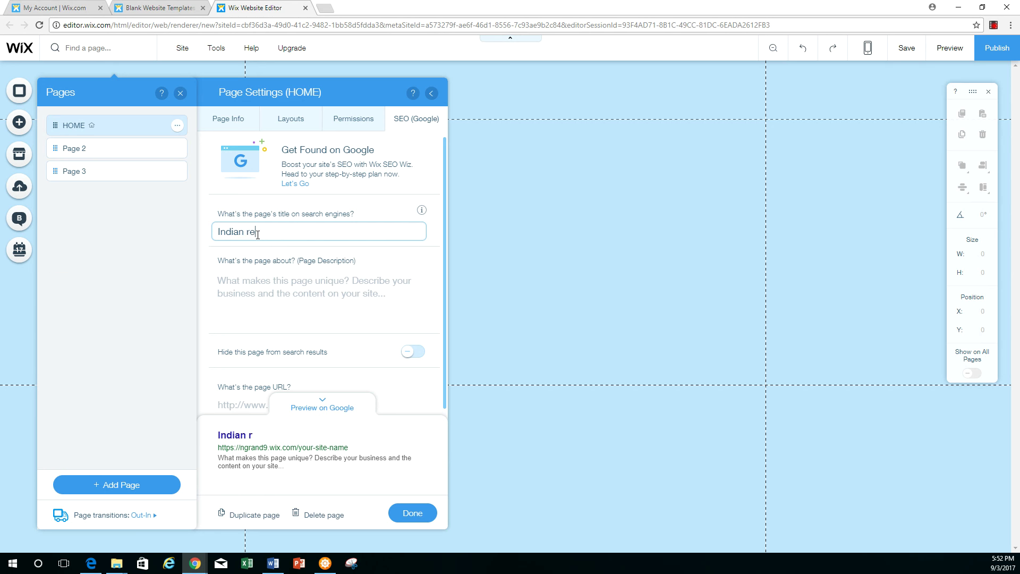
text(staurant in Hempstead)
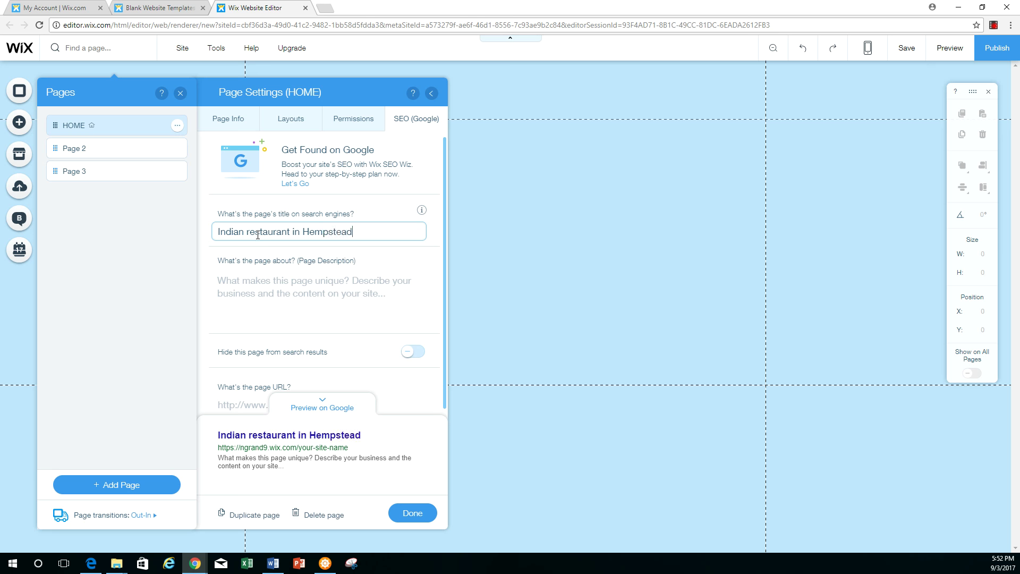
key(BackSpace)
key(BackSpace)
key(BackSpace)
key(BackSpace)
key(BackSpace)
key(BackSpace)
key(BackSpace)
key(BackSpace)
key(BackSpace)
key(BackSpace)
key(BackSpace)
key(BackSpace)
key(BackSpace)
key(BackSpace)
key(BackSpace)
key(BackSpace)
key(BackSpace)
key(BackSpace)
key(BackSpace)
key(BackSpace)
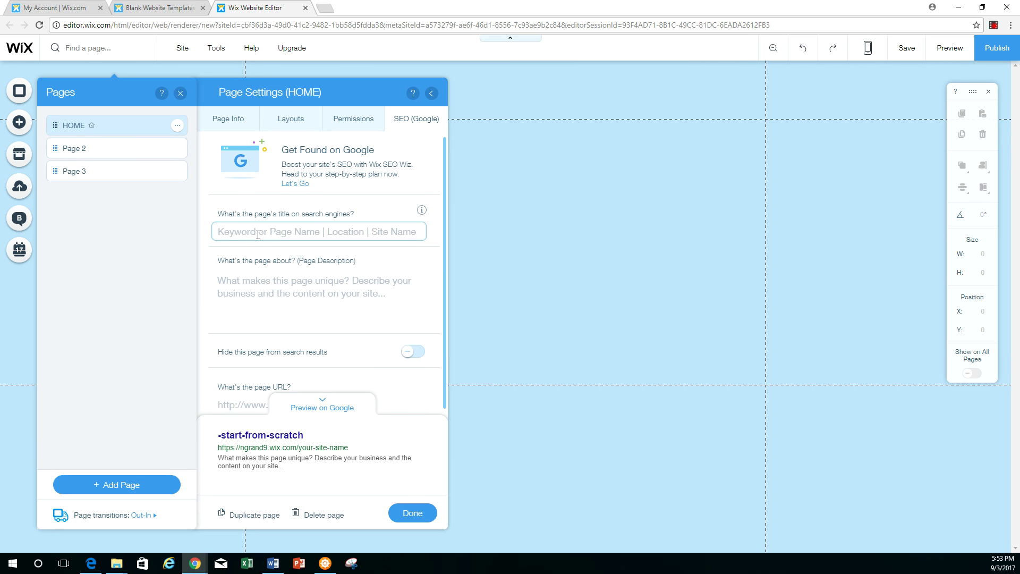
text(Joe)
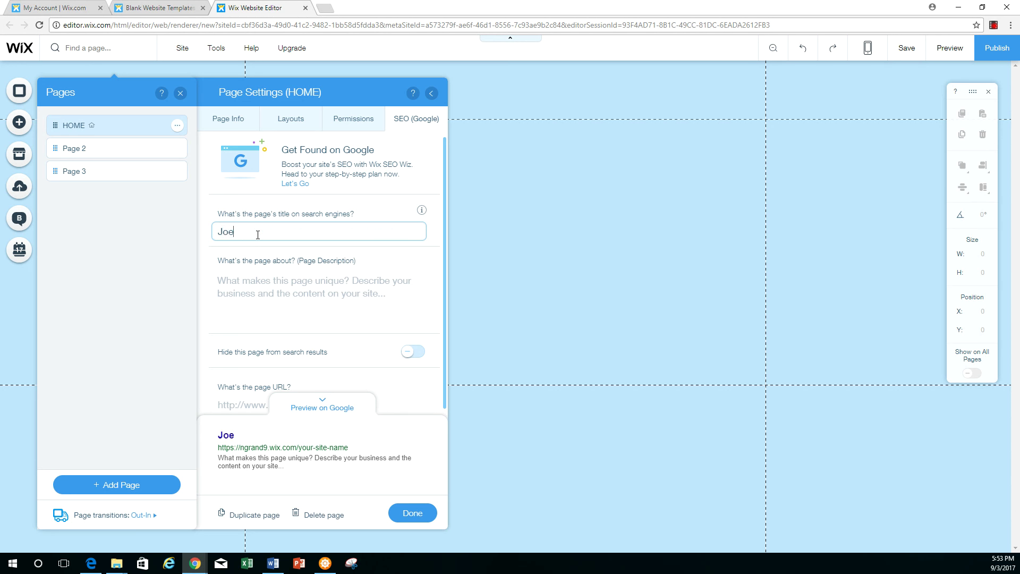
text(s restaurant)
Describe a new, exciting Indian restaurant in Hempstead, NY; add keywords 'Indian restaurant Hempstead'
click(300, 287)
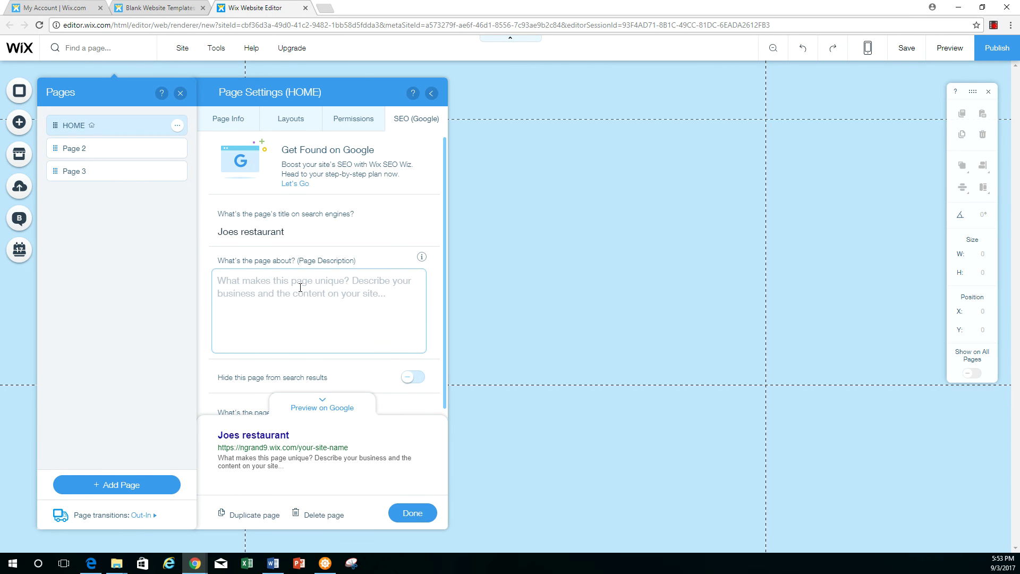
text(In)
key(BackSpace)
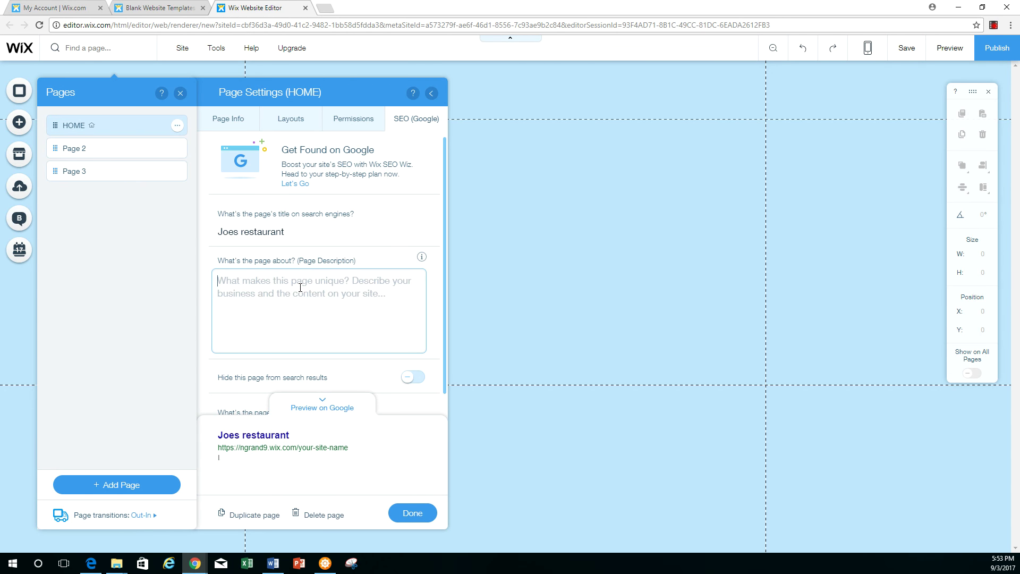
text(new and exic)
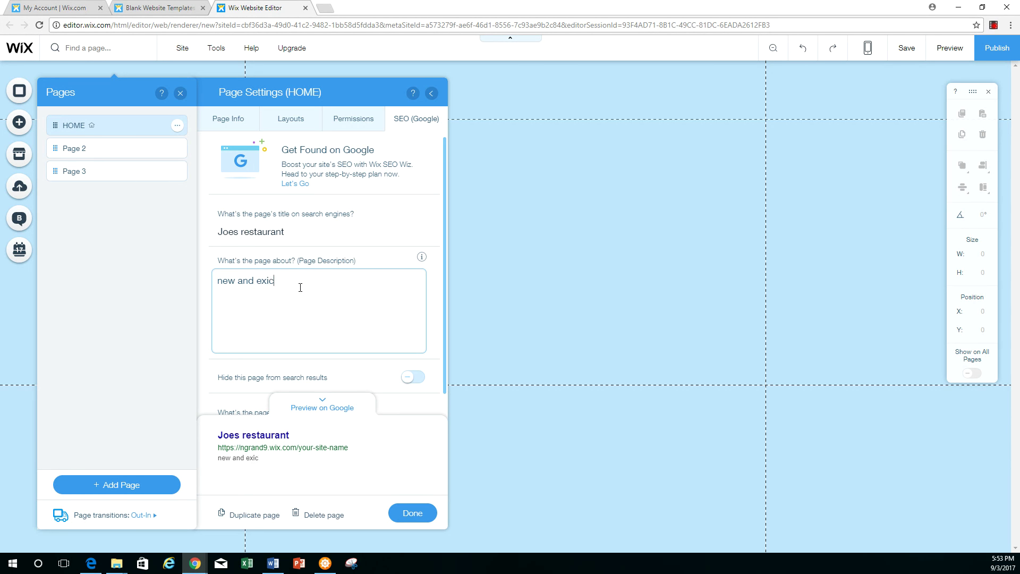
key(BackSpace)
text(citing Indian restaurant in )
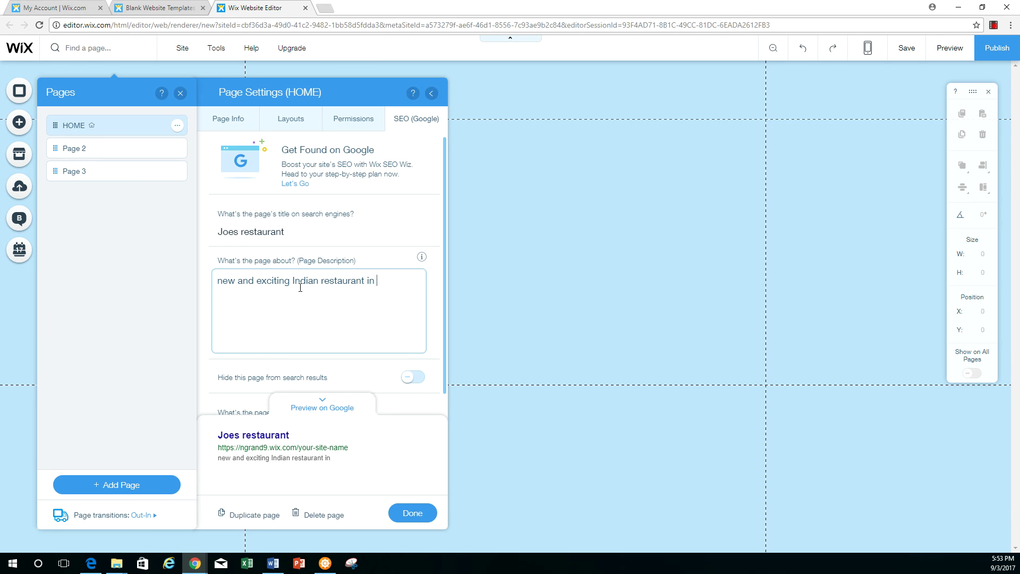
text(Hempstead, NY)
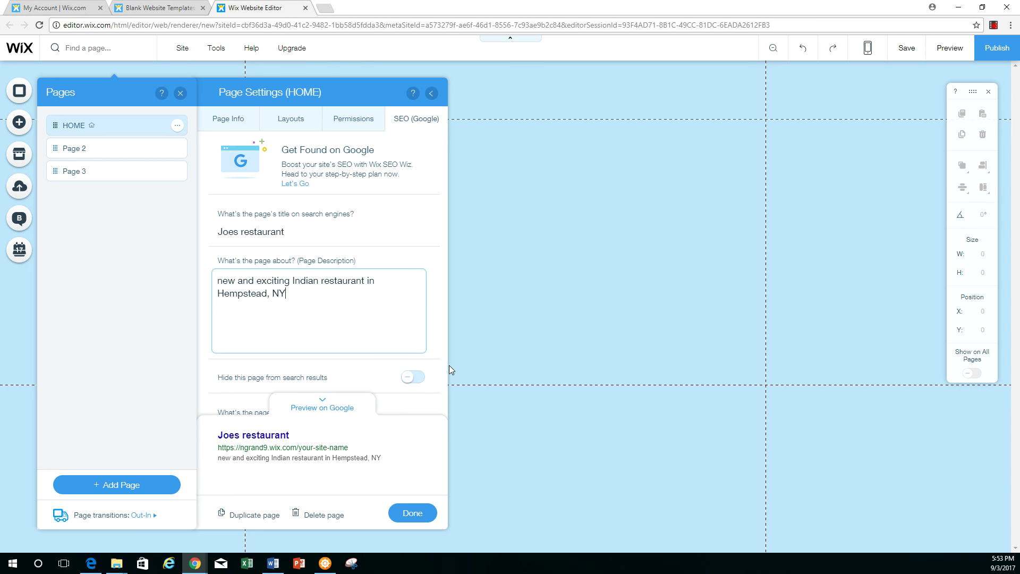
drag(445, 365, 445, 397)
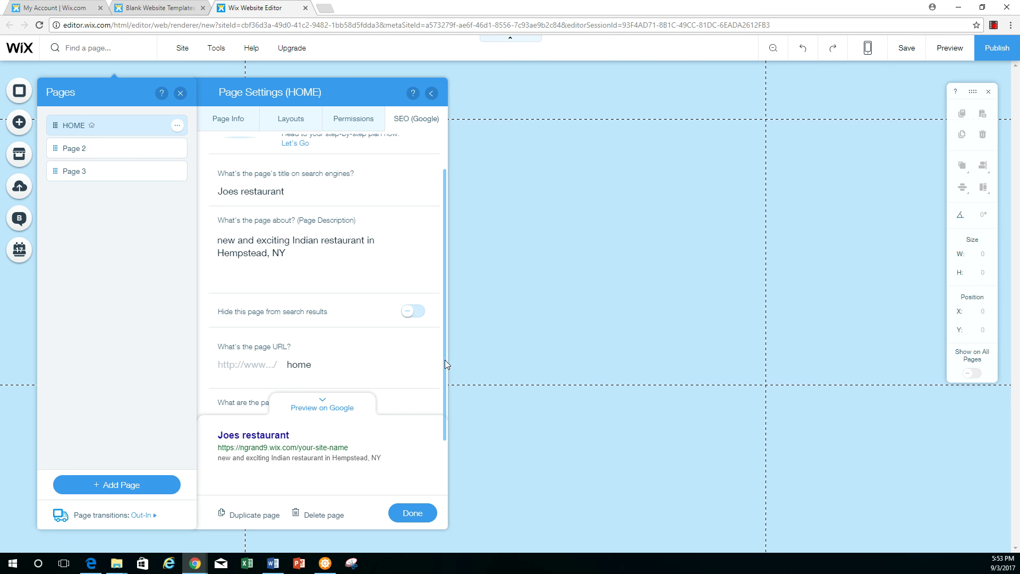
scroll(445, 359, down, 1)
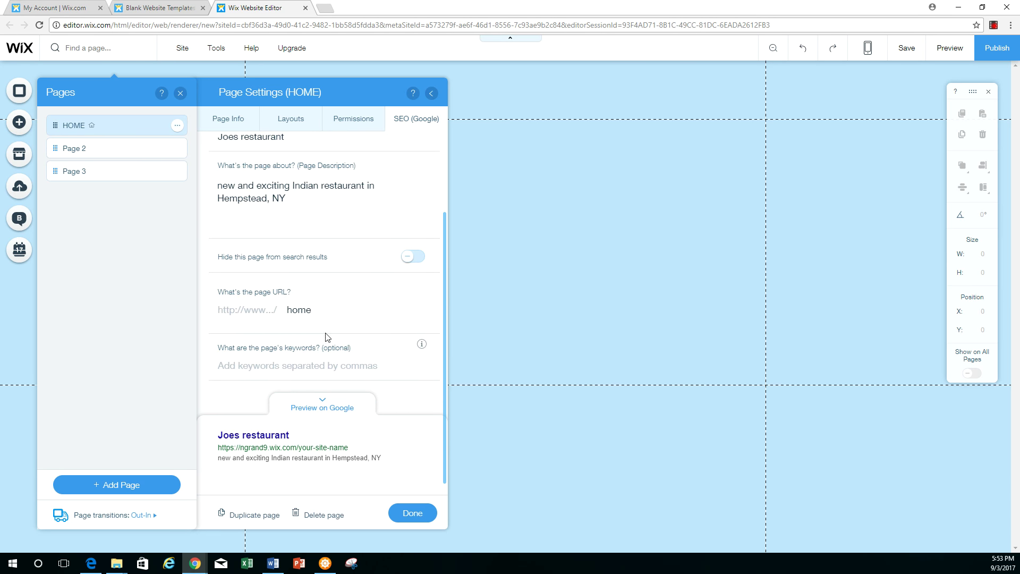
click(290, 371)
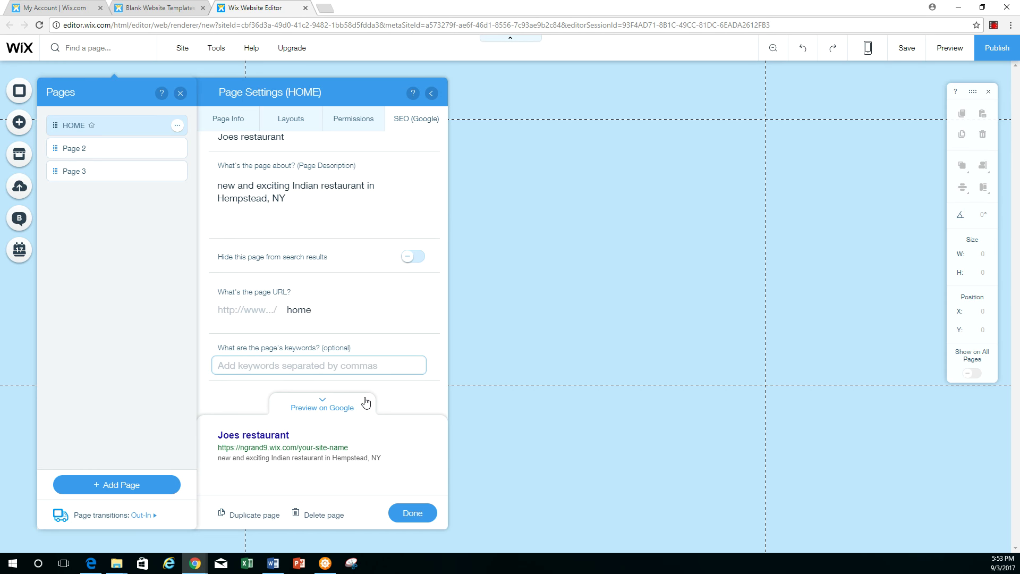
text(Indian)
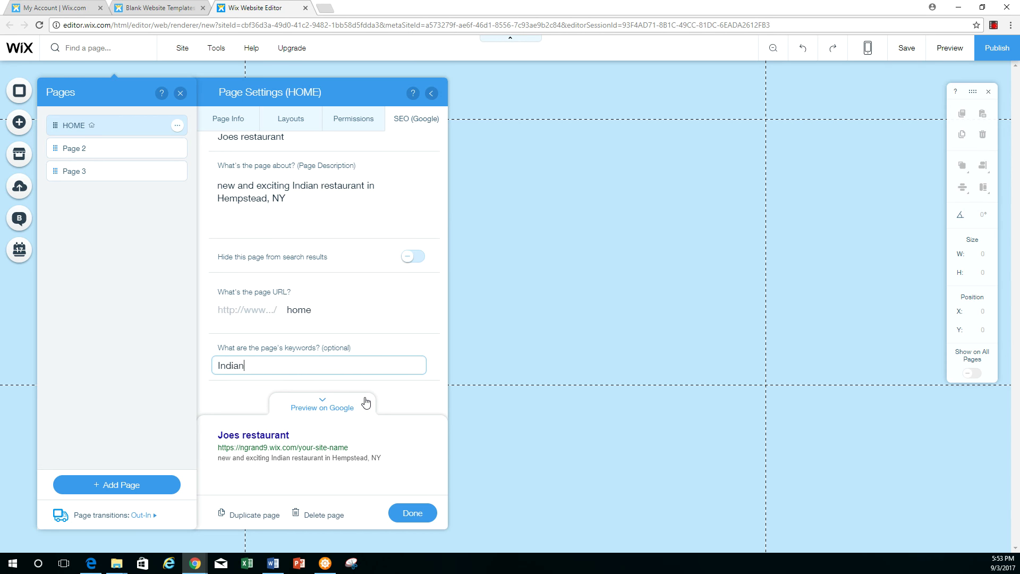
text( restaurant Hempstead)
Close HOME's settings, then change Page 2's URL ending to 'menu' on its SEO tab
click(411, 513)
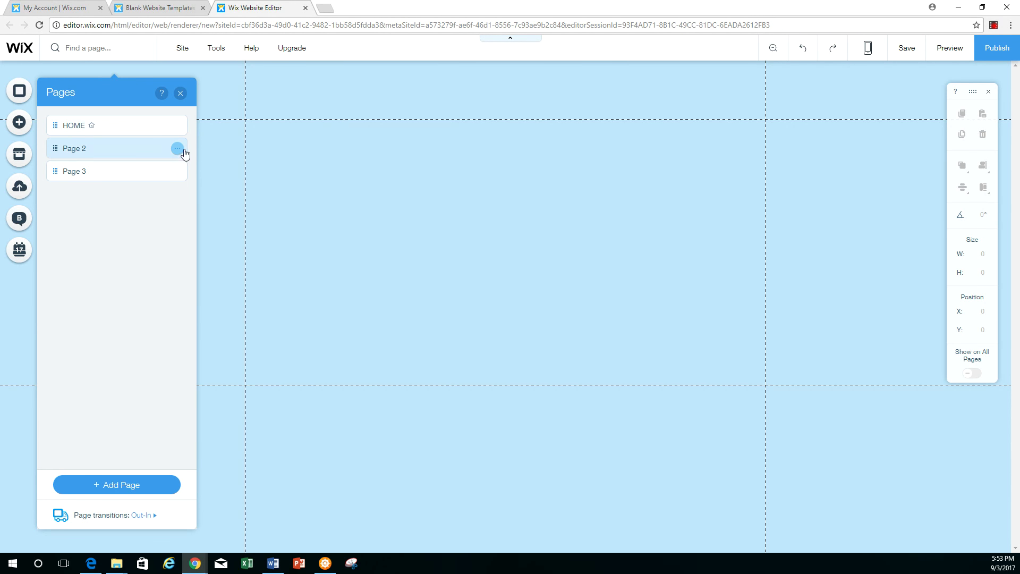
click(178, 148)
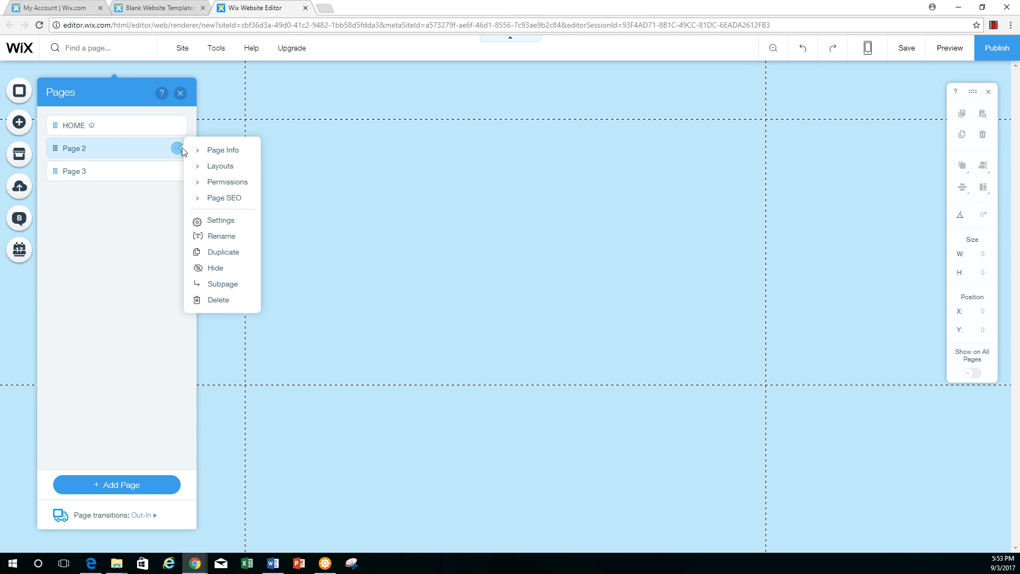
click(214, 152)
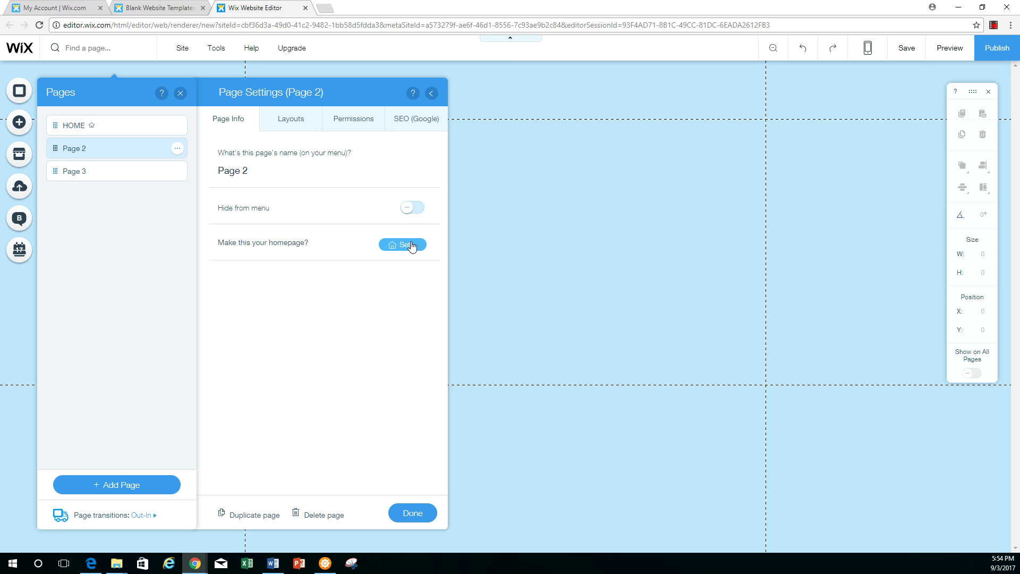
click(291, 122)
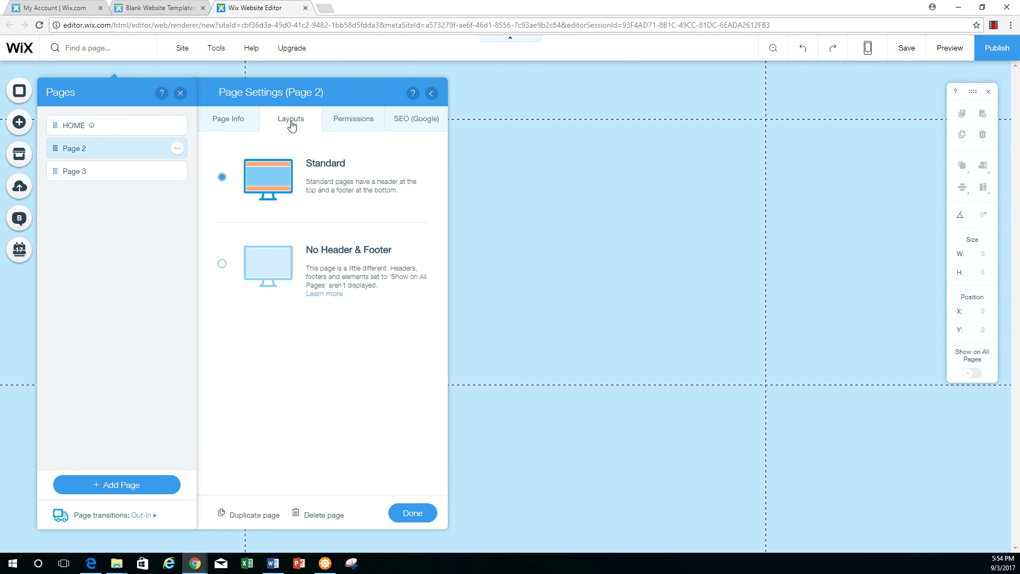
click(349, 120)
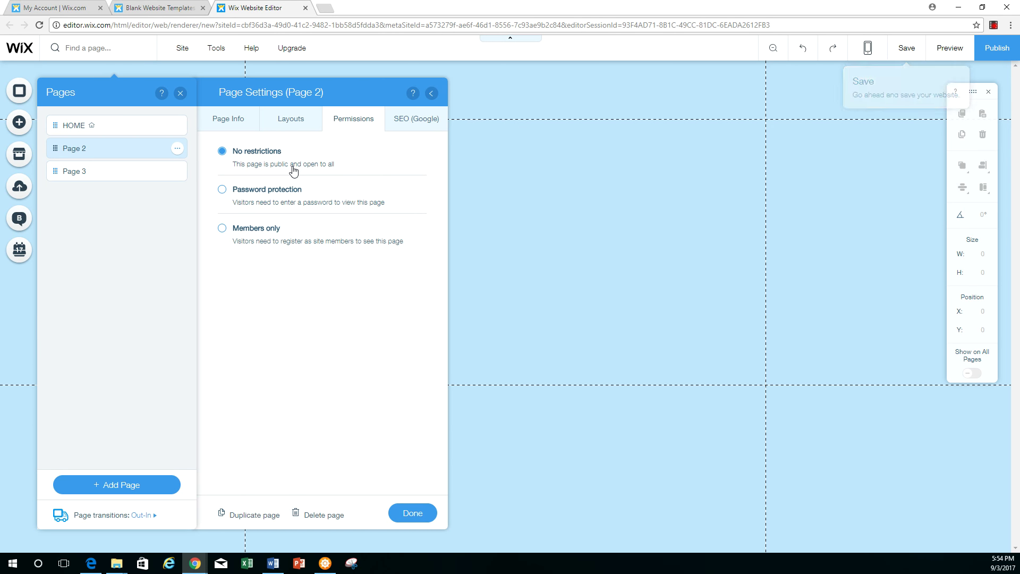
click(409, 121)
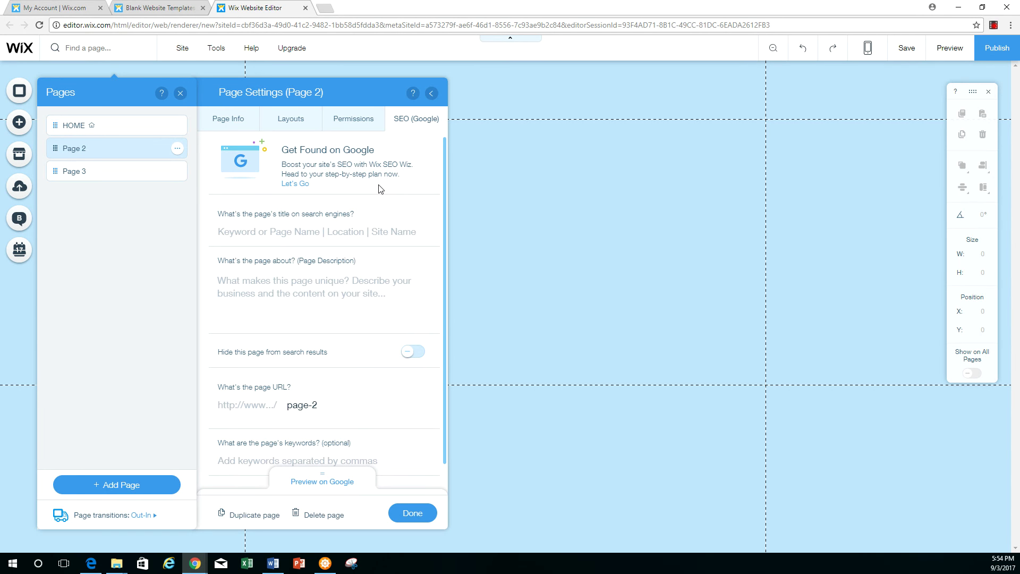
click(309, 406)
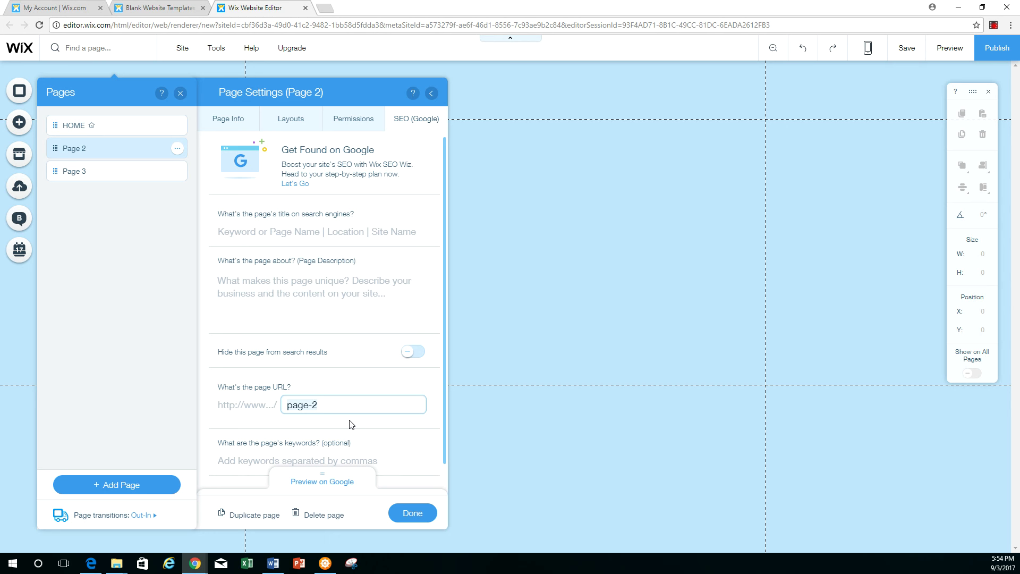
text(menu)
In Page 3's SEO settings, replace the URL ending page-3 with 'directions'
click(102, 166)
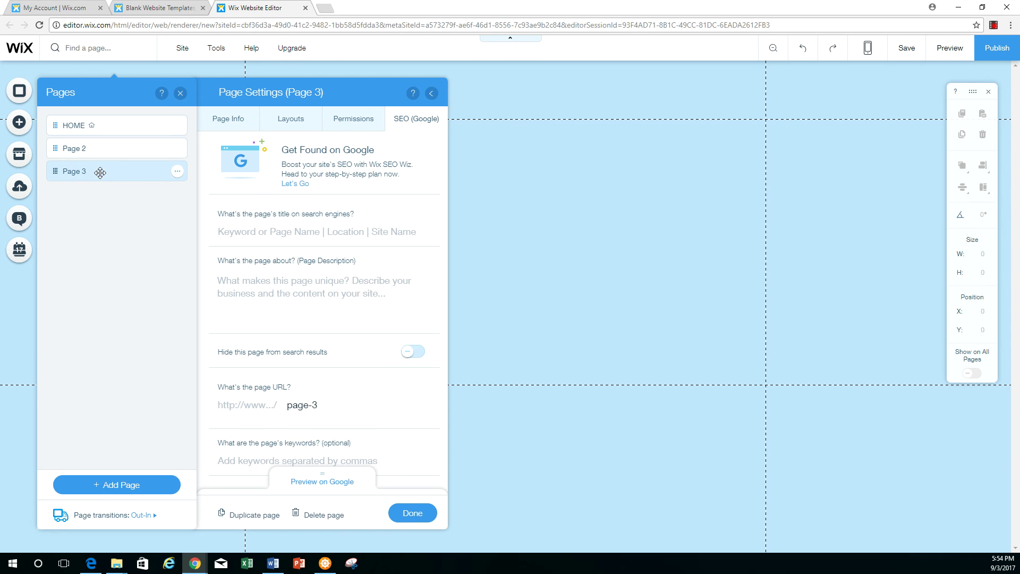
click(222, 119)
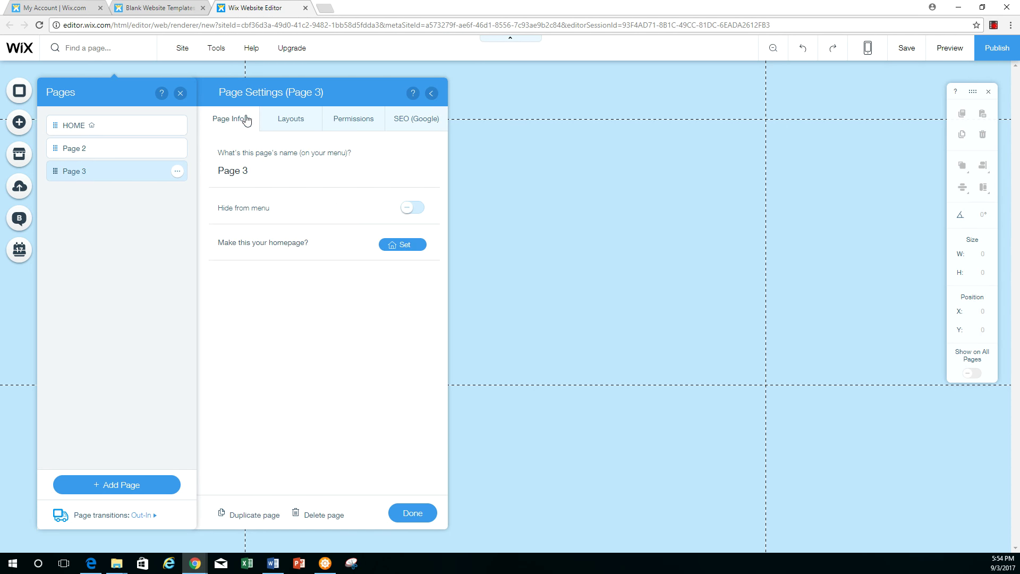
click(282, 120)
click(367, 120)
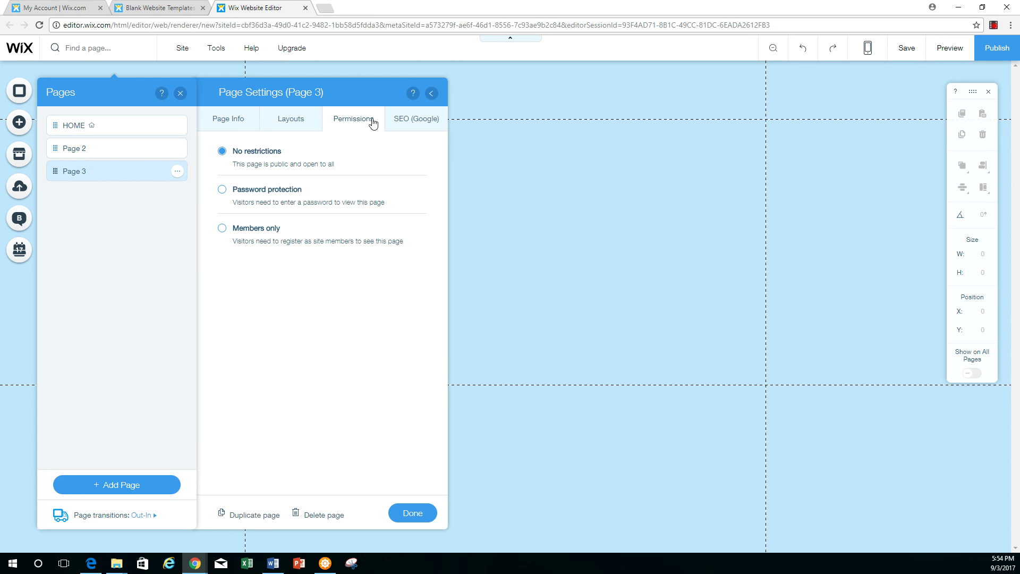
click(403, 120)
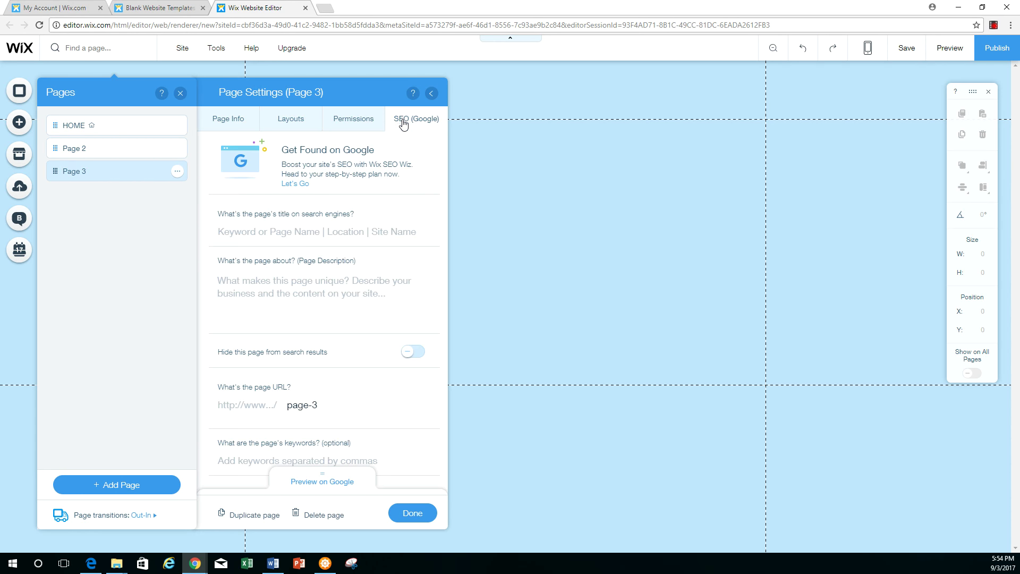
click(315, 414)
key(ctrl+a)
text(directions)
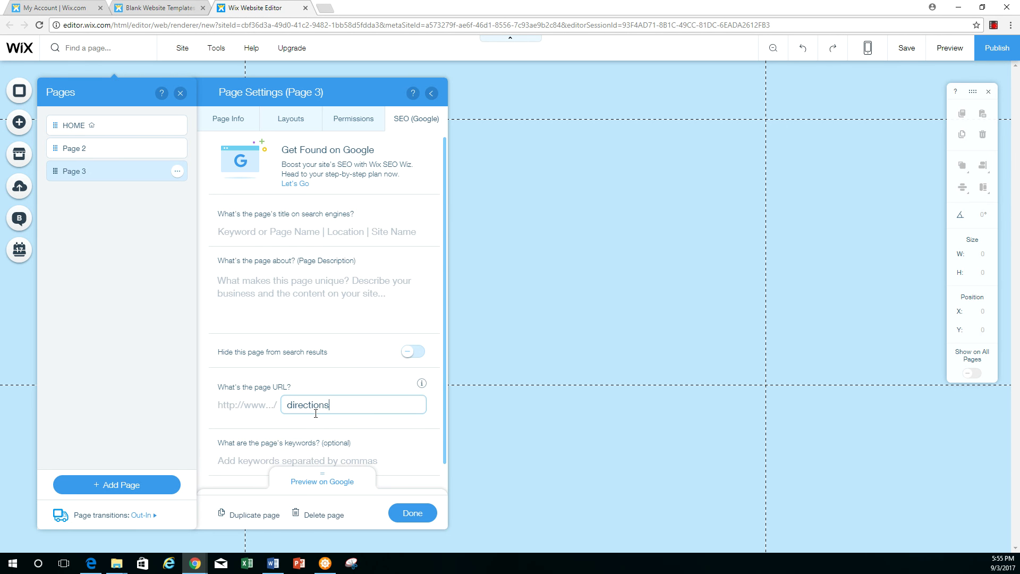
key(Return)
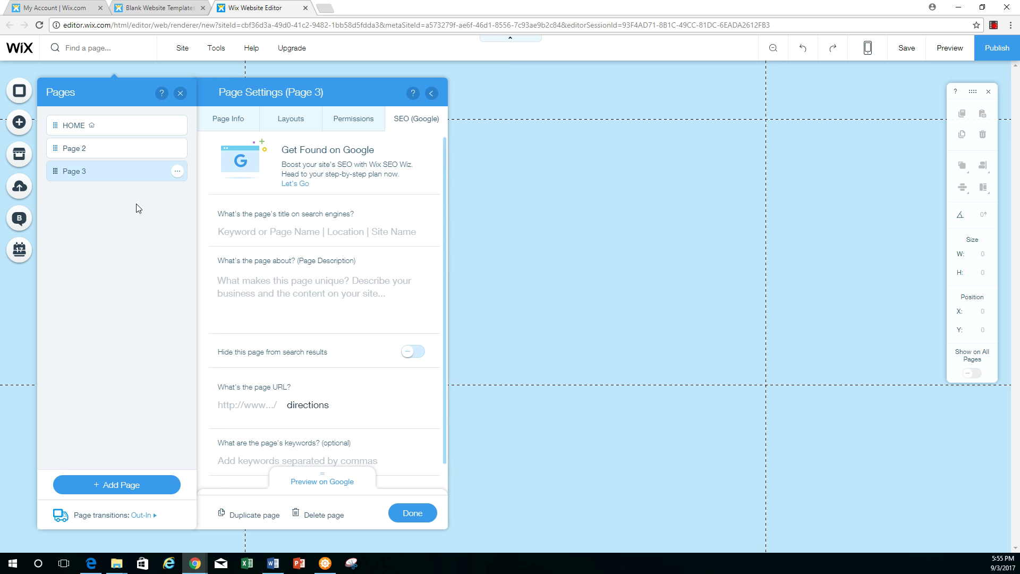
Dismiss HOME's options menu, then close the Page Settings and Pages panels
click(178, 126)
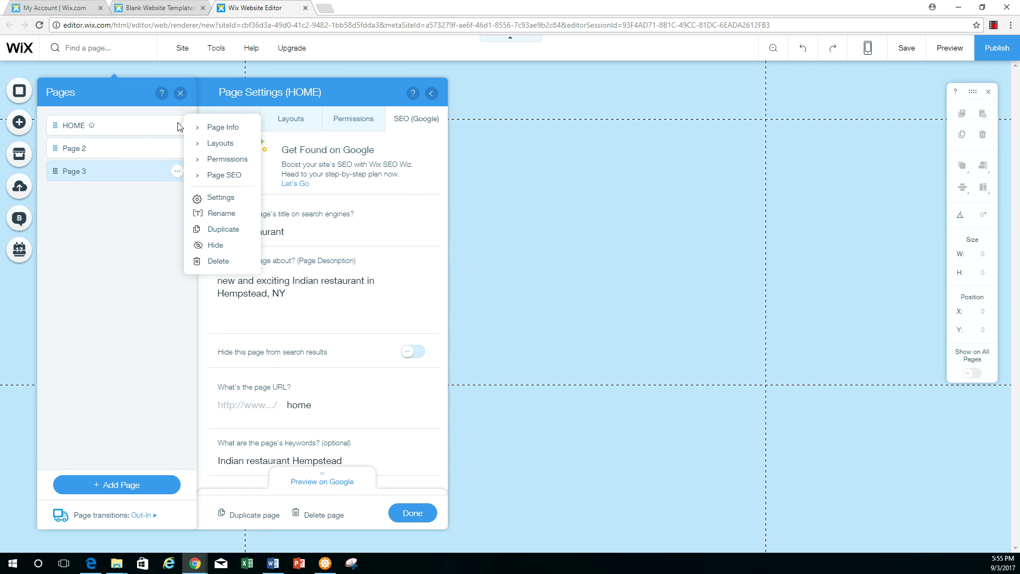
click(194, 144)
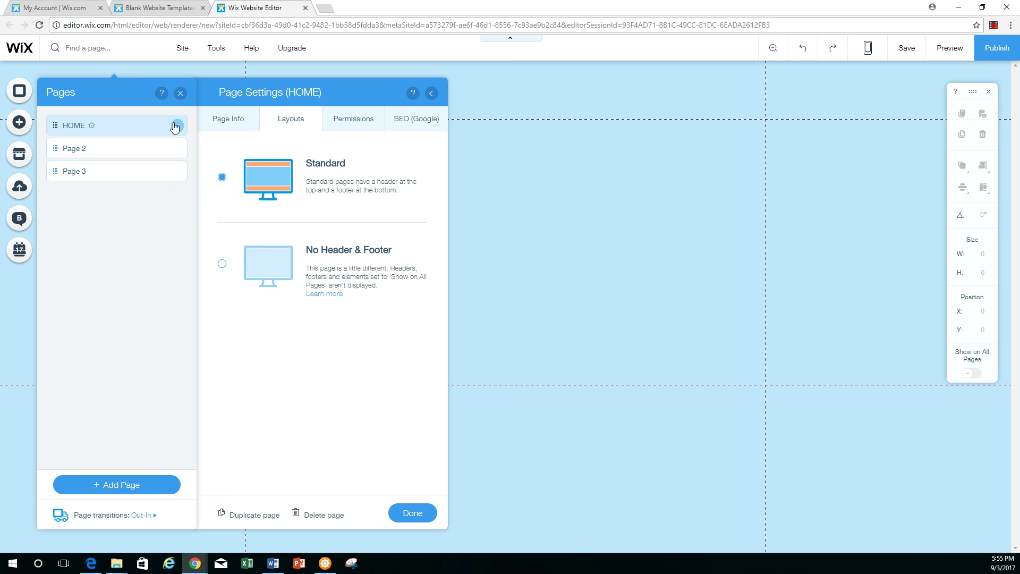
click(178, 126)
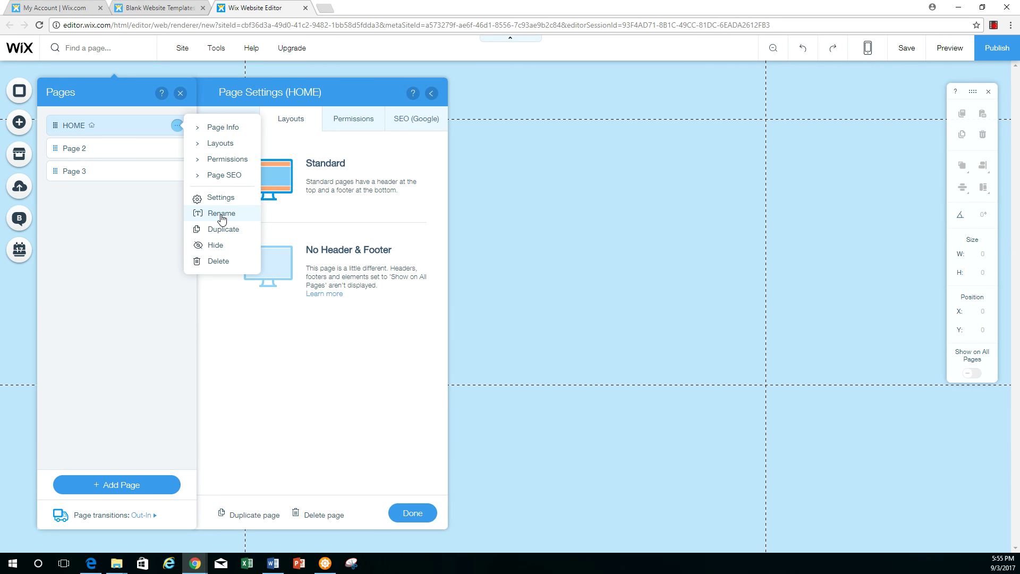
click(118, 228)
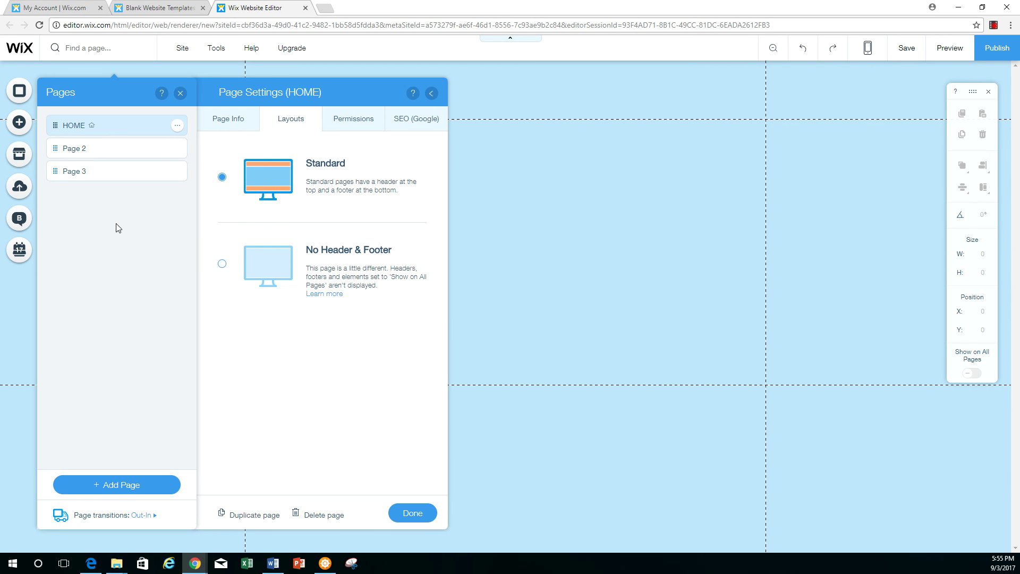
click(433, 94)
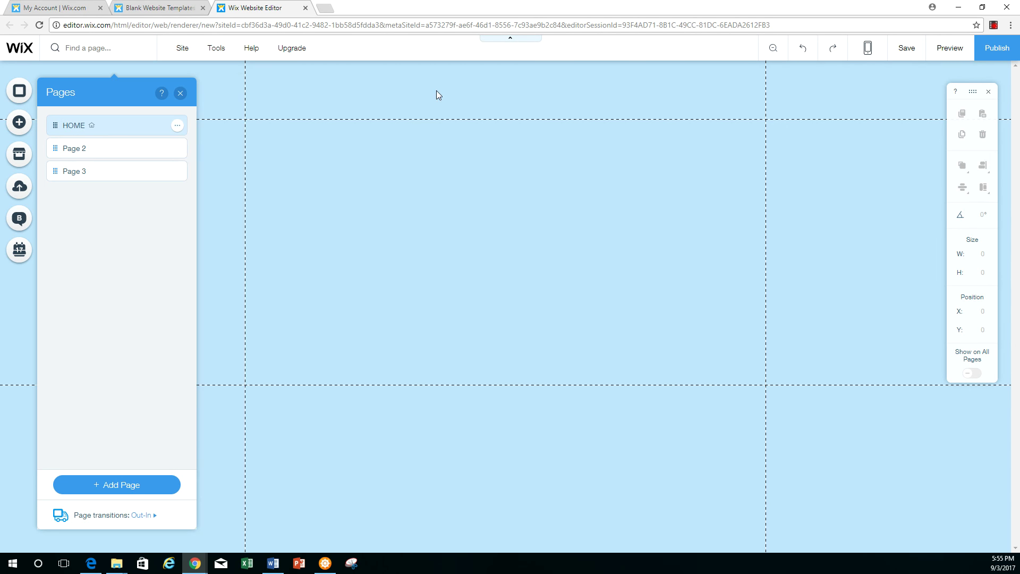
click(181, 94)
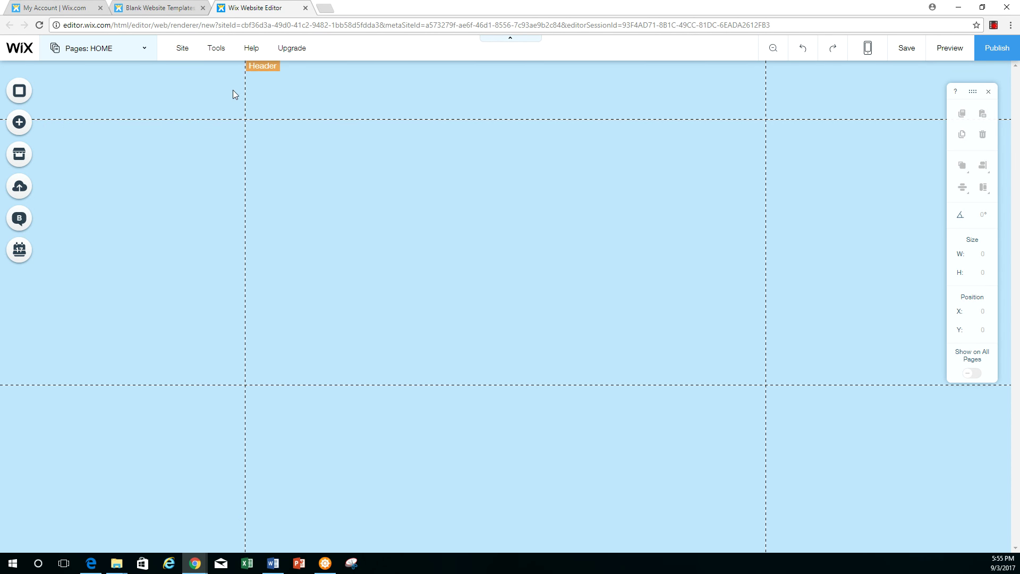
Add a Site Title text element and move it up into the header
click(19, 122)
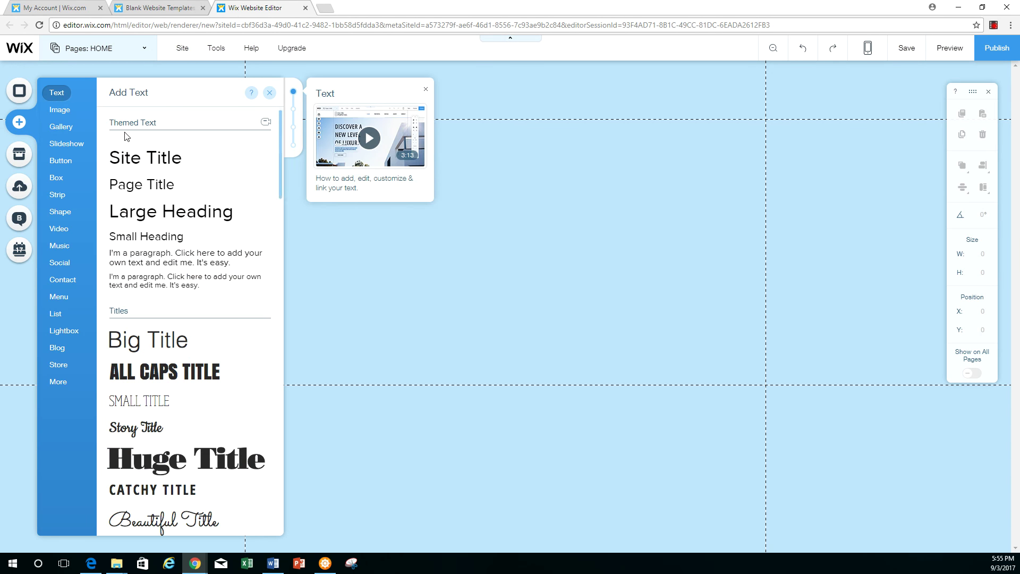
click(153, 158)
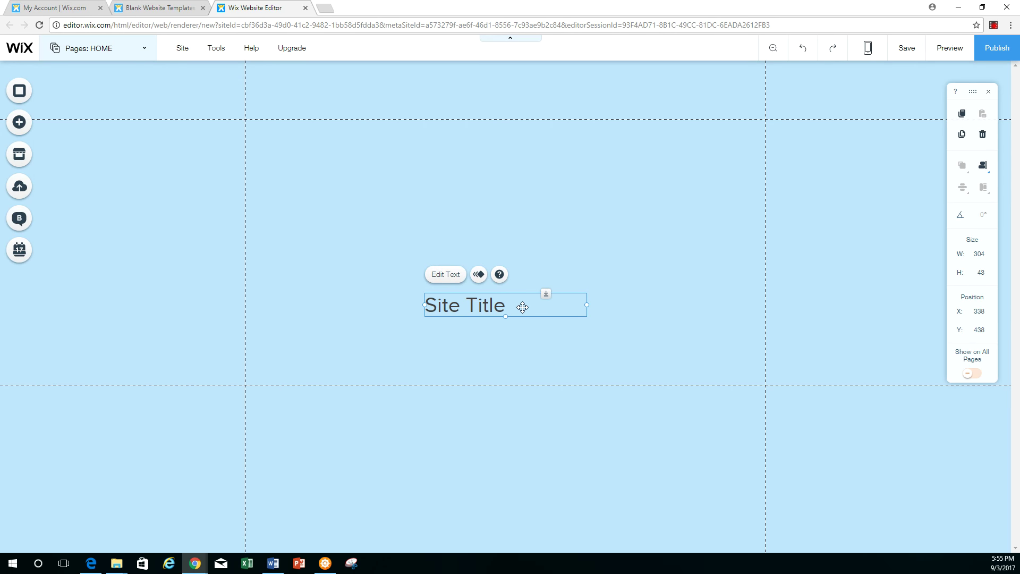
drag(522, 300, 532, 77)
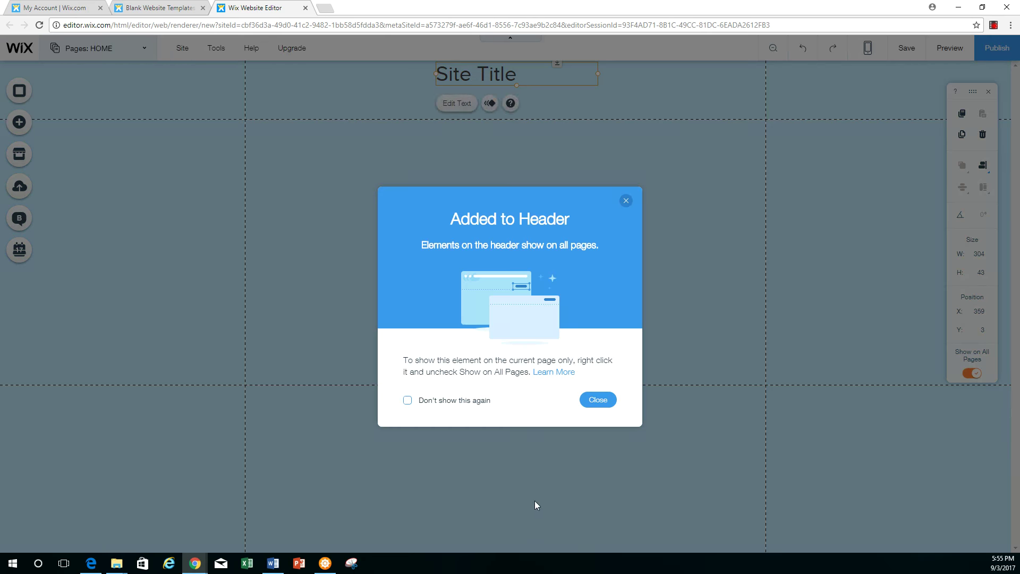
click(597, 402)
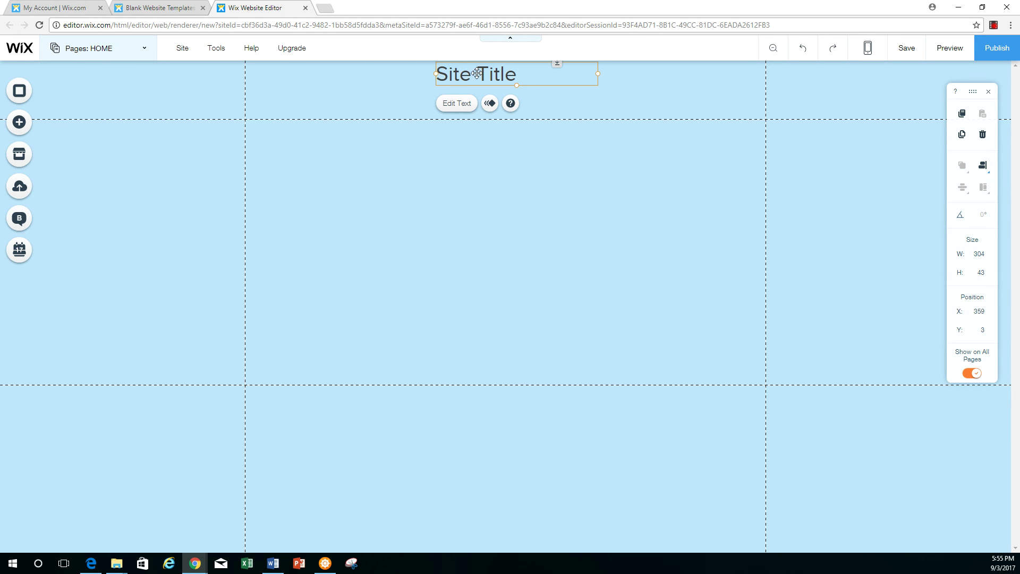
Retype the title as "Joe's restaurant in Hempstead" and widen its box to 600 px
double_click(477, 74)
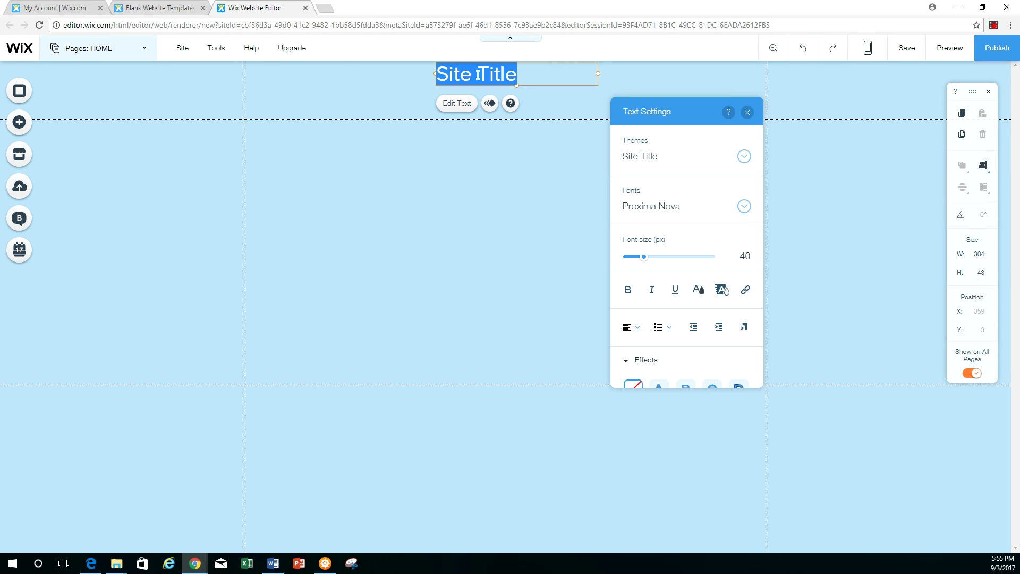
text(Joe)
text(staurnt)
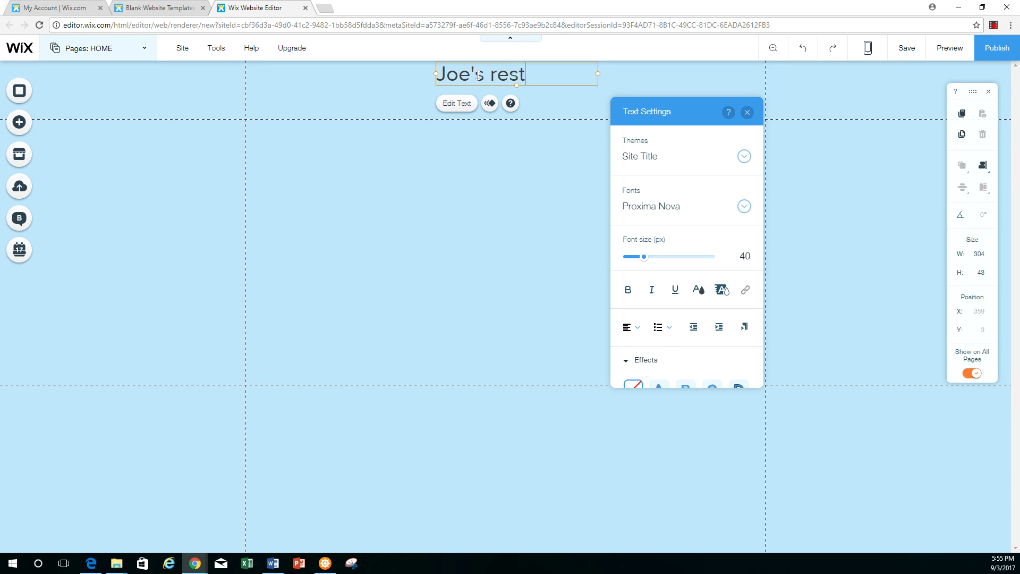
key(BackSpace)
key(BackSpace)
text(ant in Hempstead)
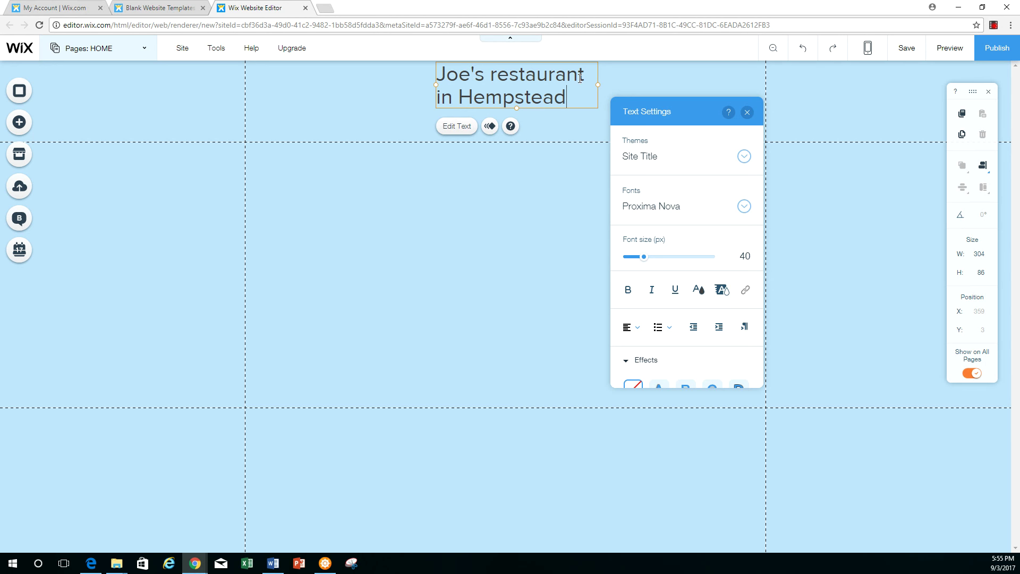
drag(598, 84, 728, 81)
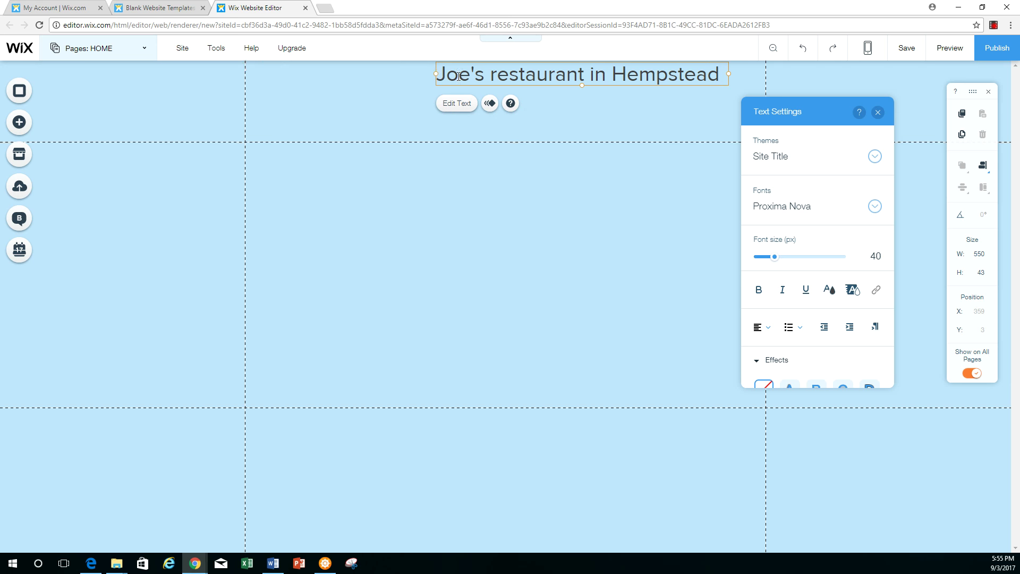
drag(435, 76, 408, 76)
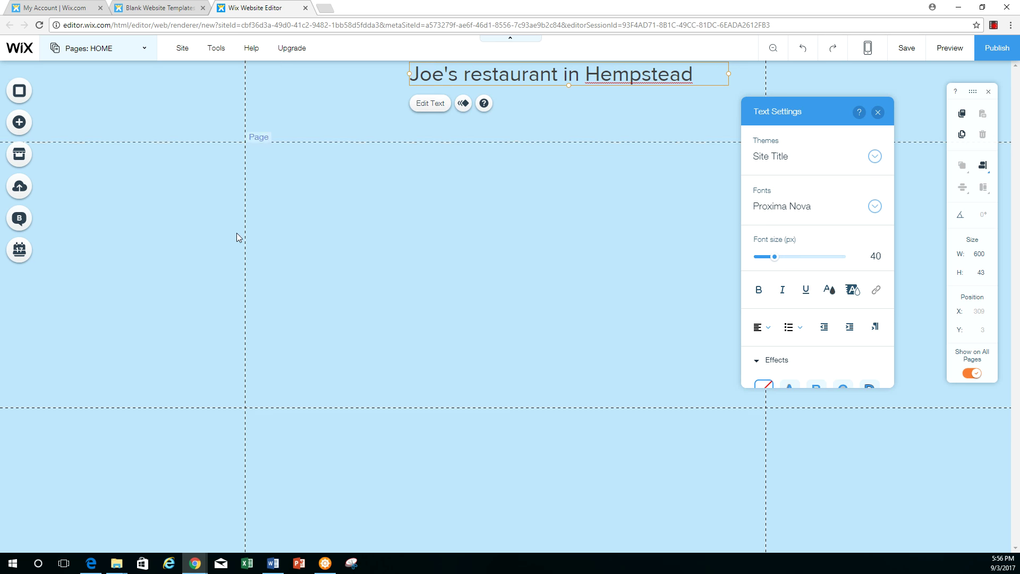
click(878, 113)
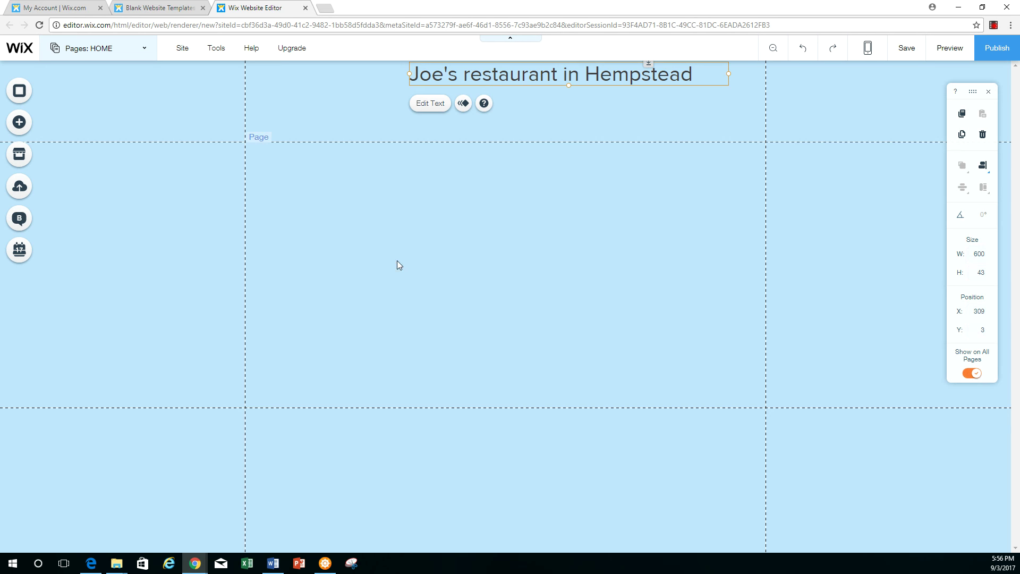
Place the dark vertical HOME/Page 2/Page 3 menu on the page and show it on all pages
click(23, 128)
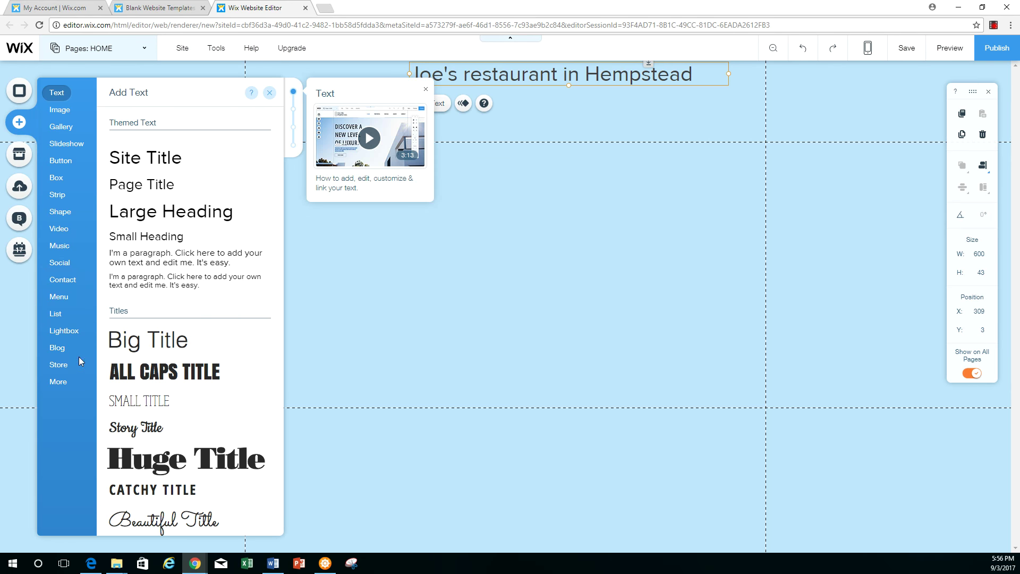
click(61, 366)
click(60, 296)
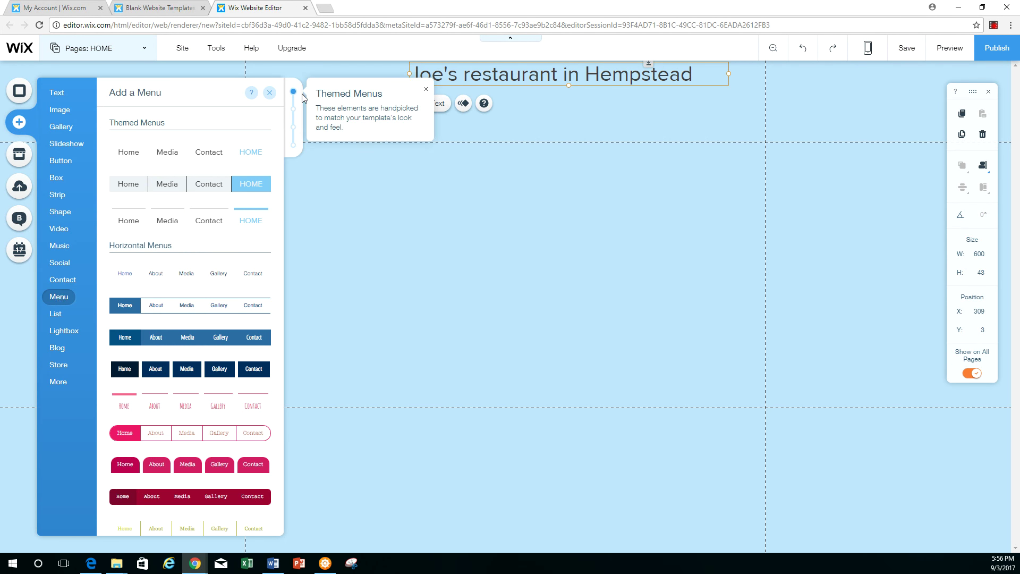
click(294, 112)
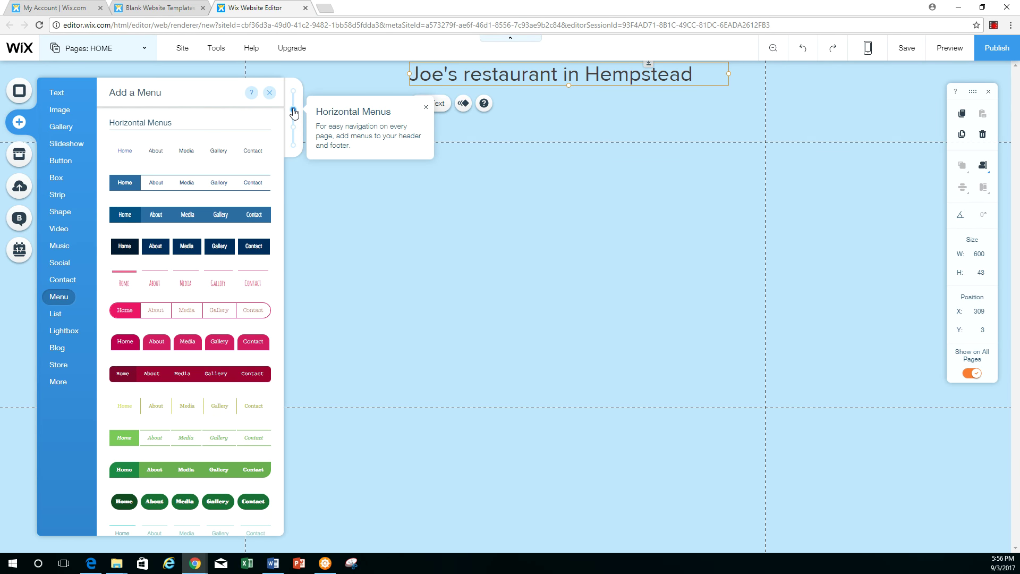
click(293, 128)
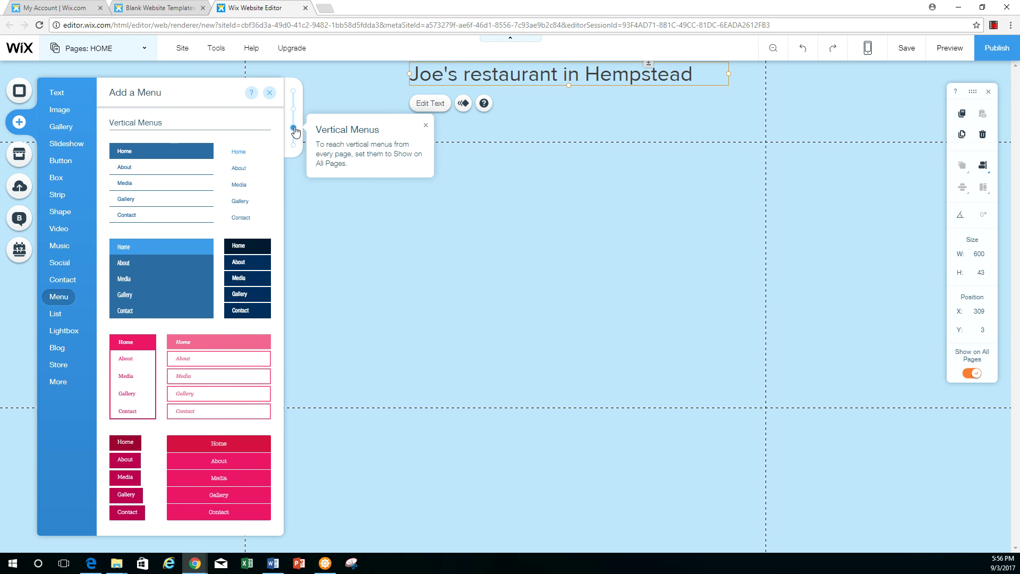
click(294, 145)
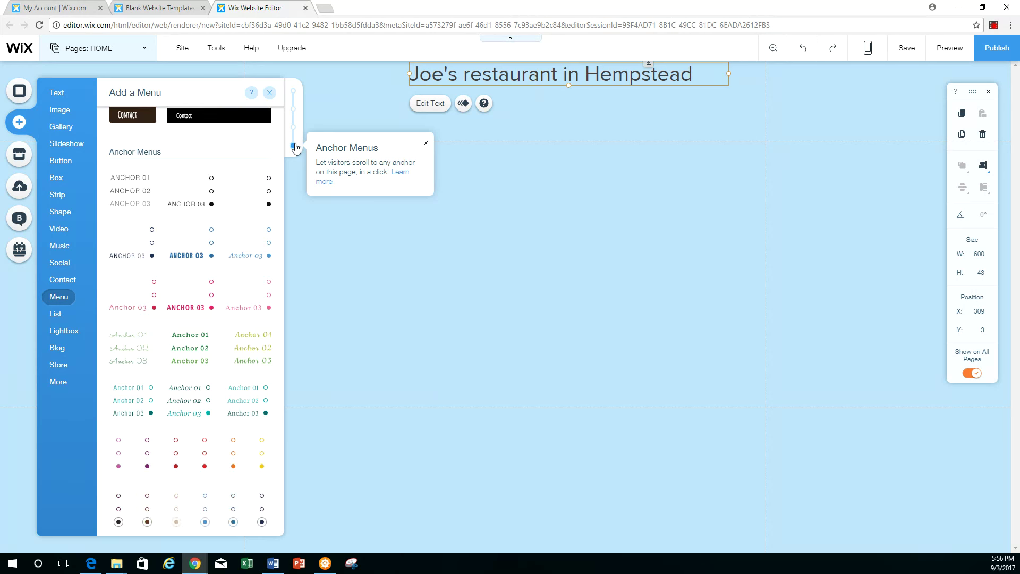
click(296, 130)
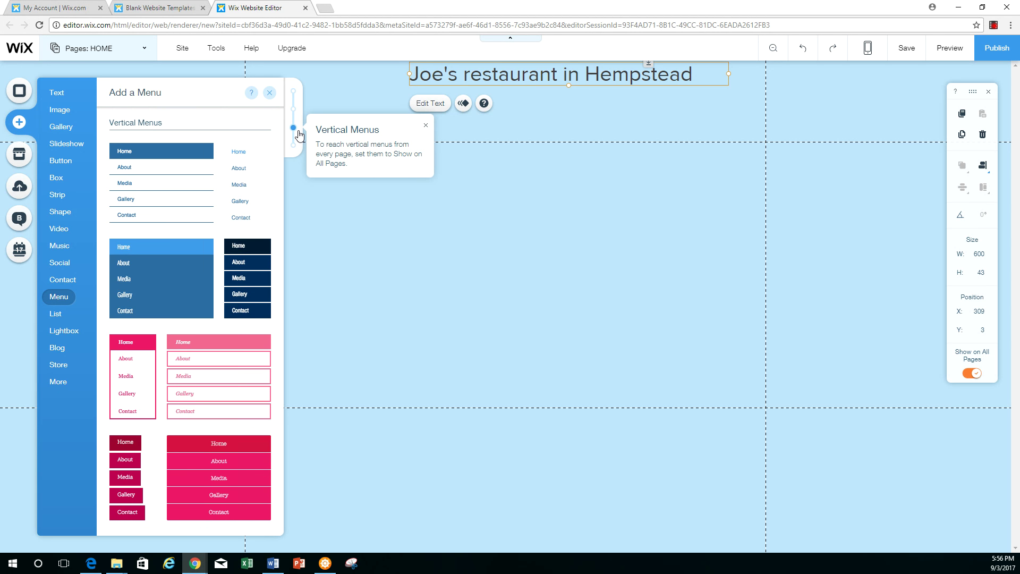
drag(252, 264, 735, 179)
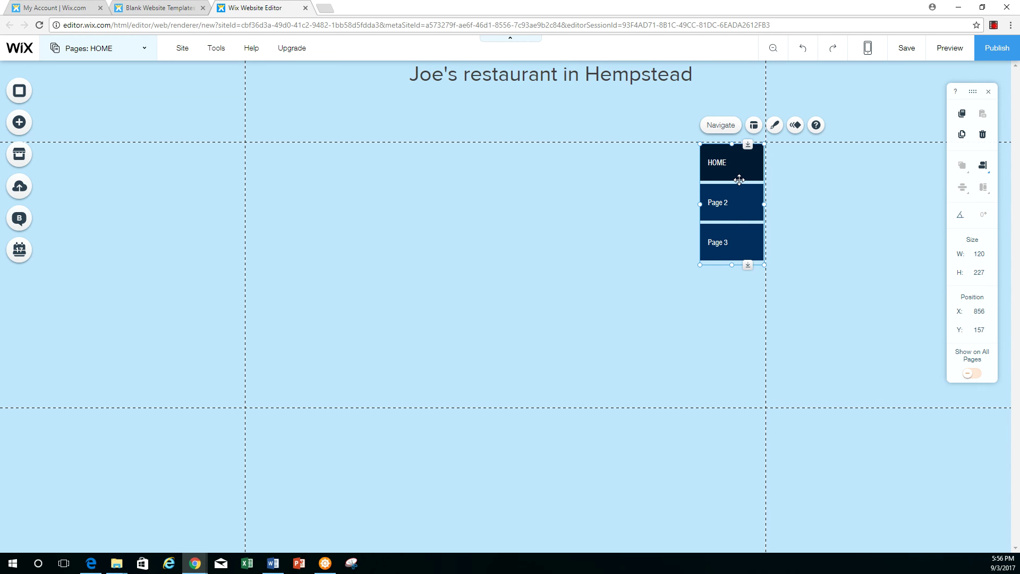
click(976, 375)
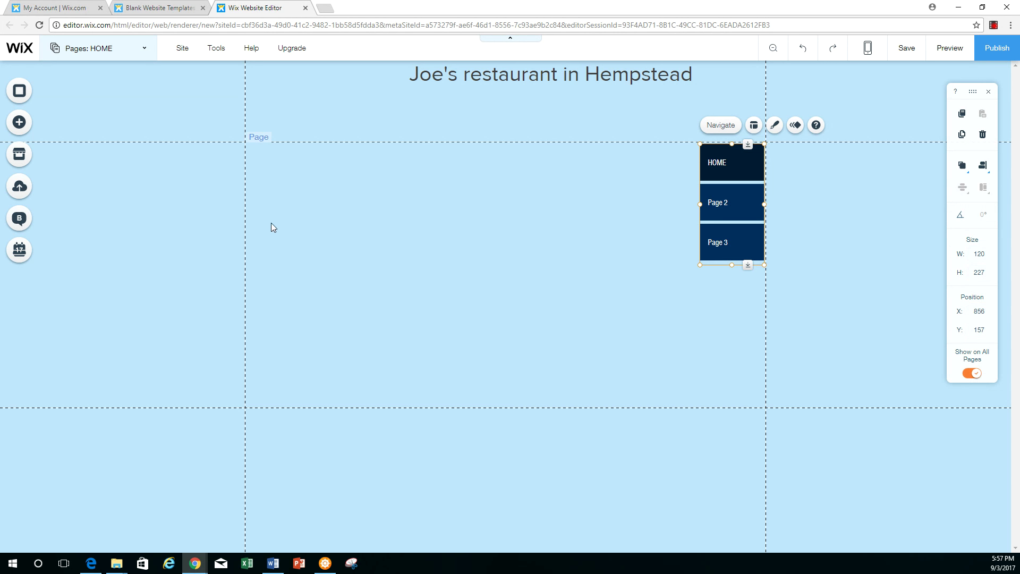
Add a plain themed button and move it to the page's lower left
click(19, 124)
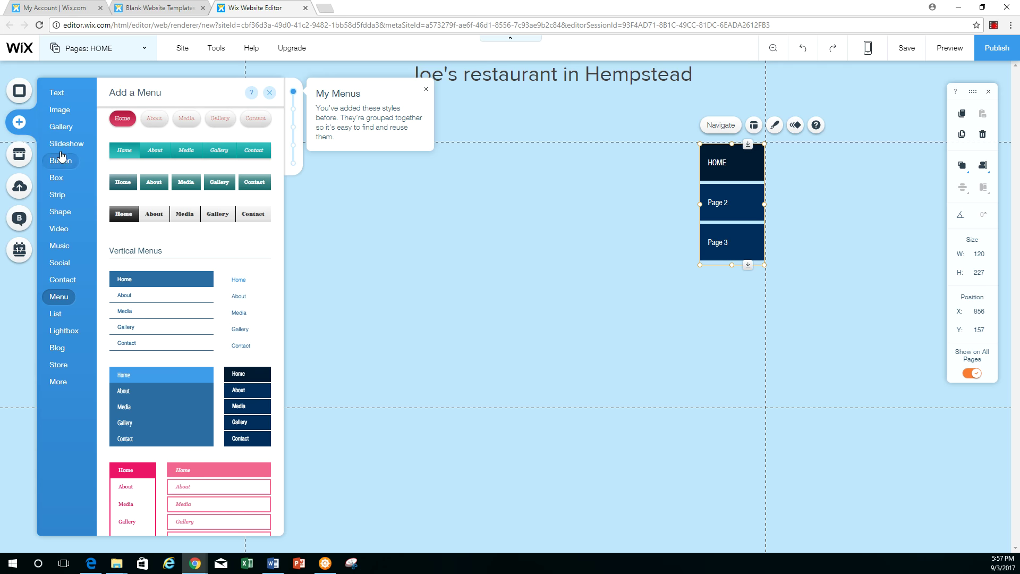
mouse_move(61, 162)
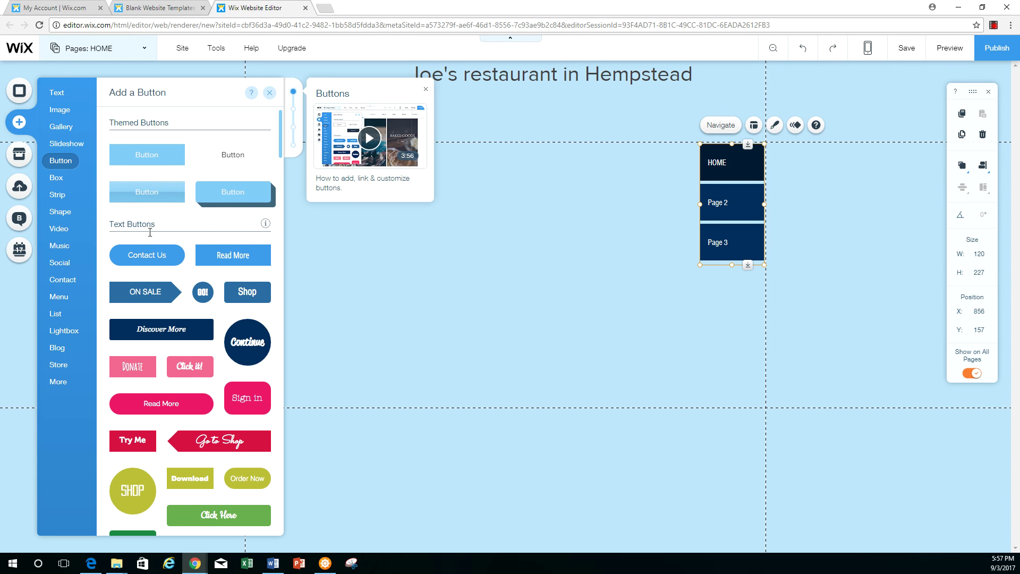
click(141, 154)
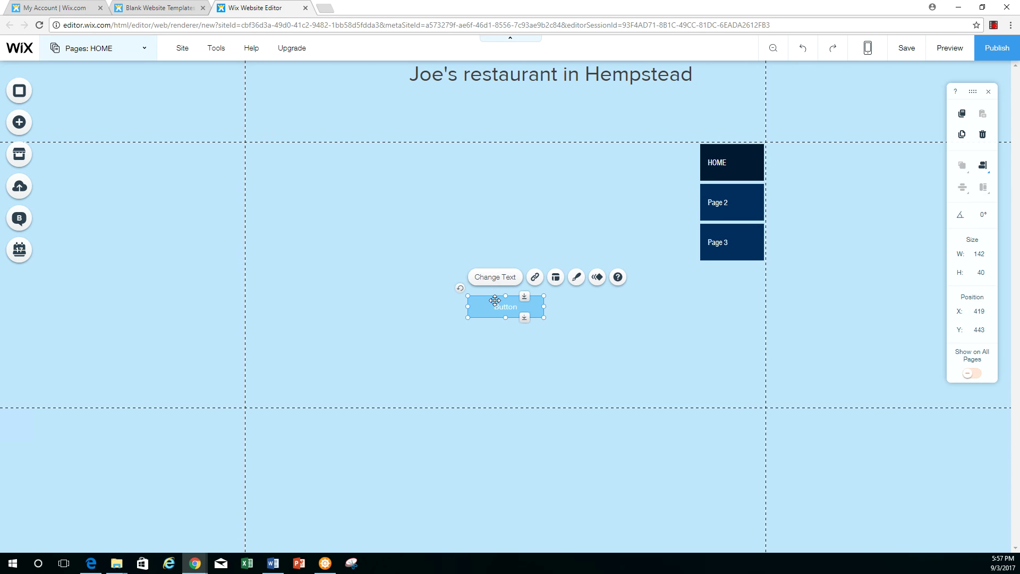
drag(510, 313, 290, 401)
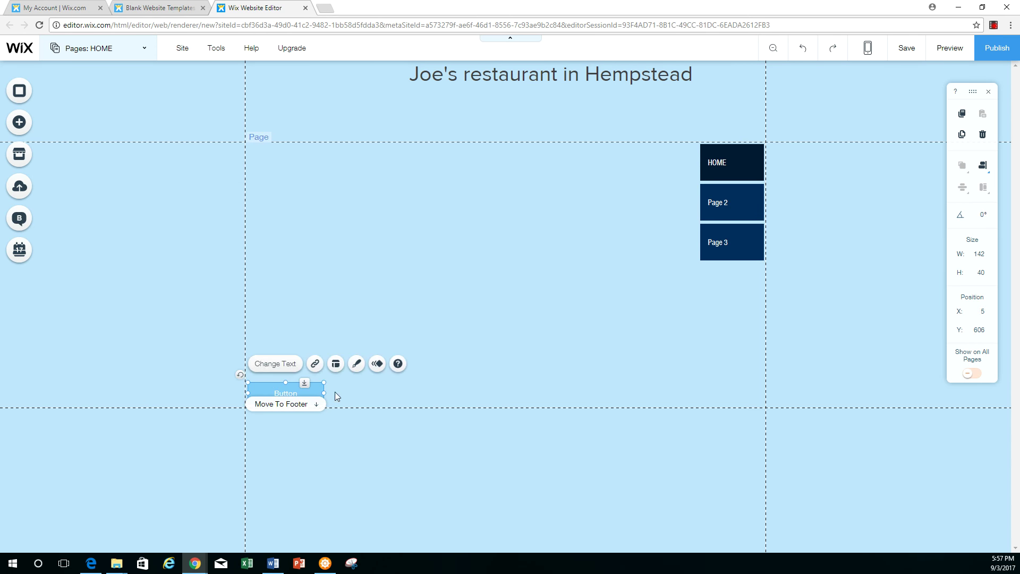
Label the button 'see Menu' and bring up its link destination choices
click(280, 367)
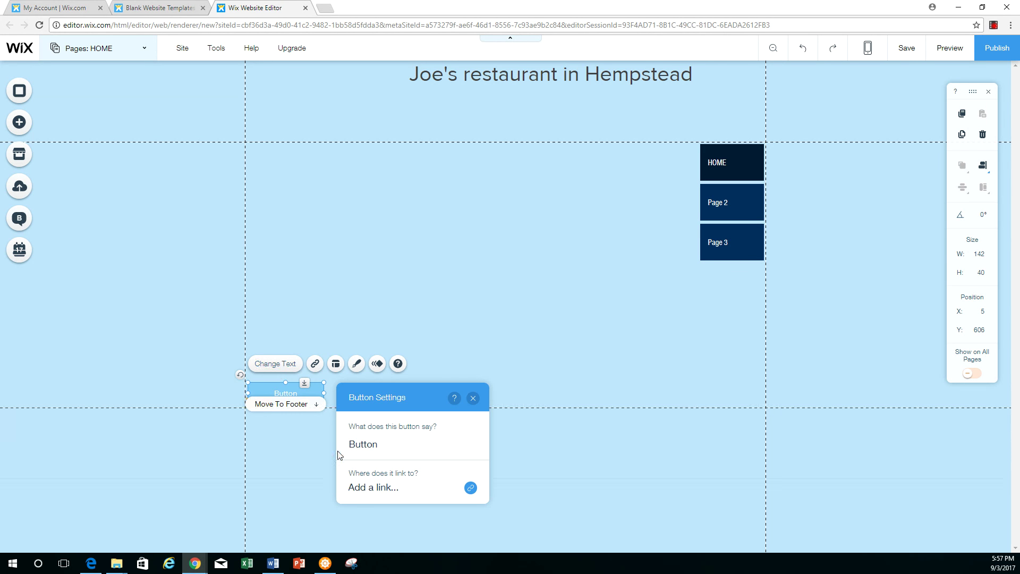
click(394, 438)
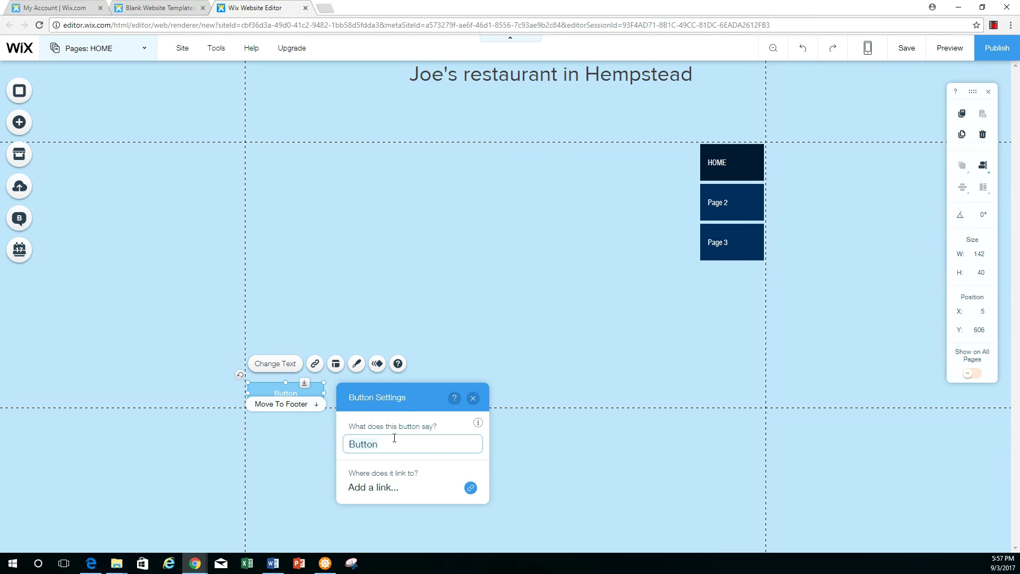
text(go to)
key(BackSpace)
key(BackSpace)
key(BackSpace)
key(BackSpace)
key(BackSpace)
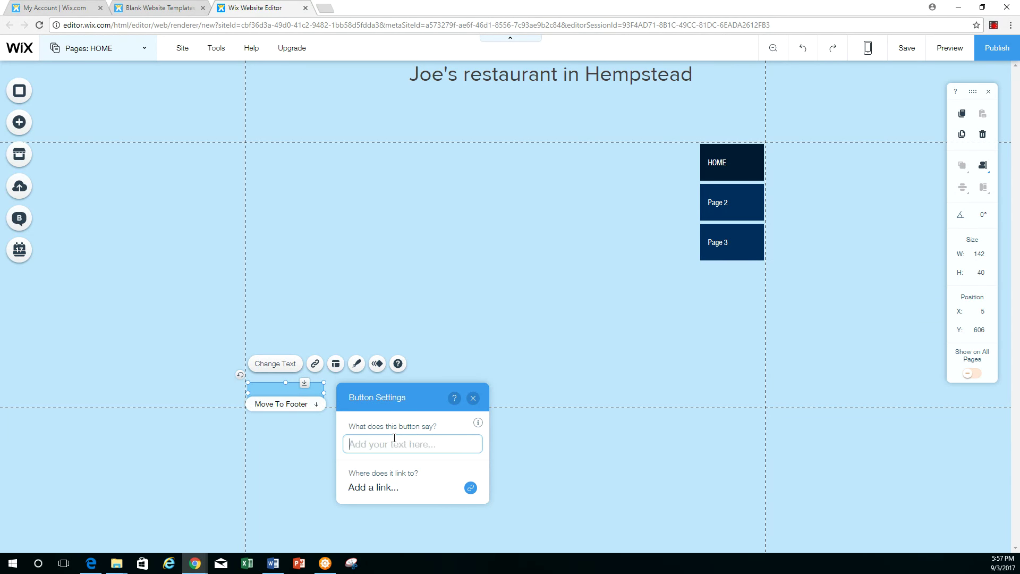
text(see Menu)
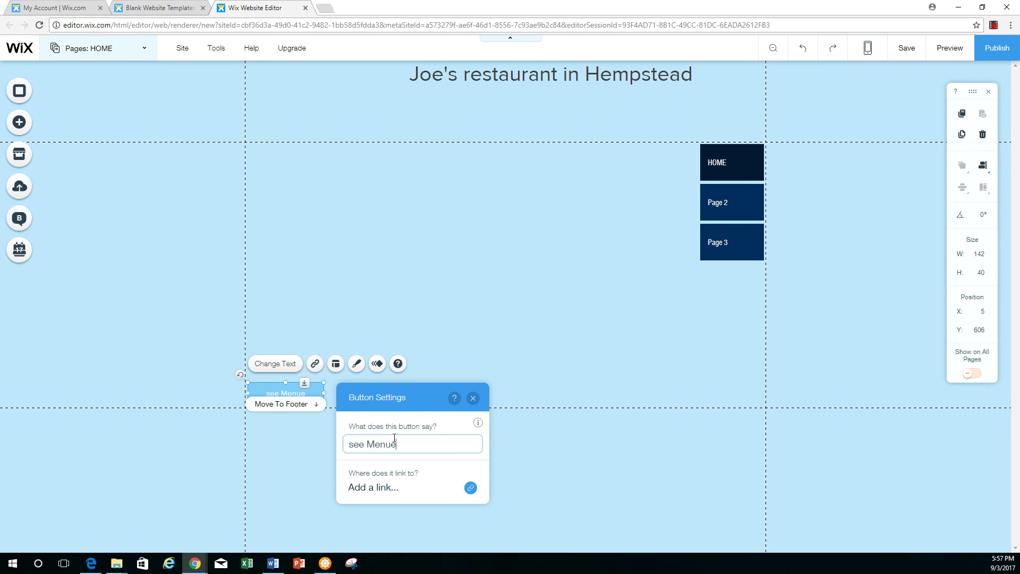
click(469, 489)
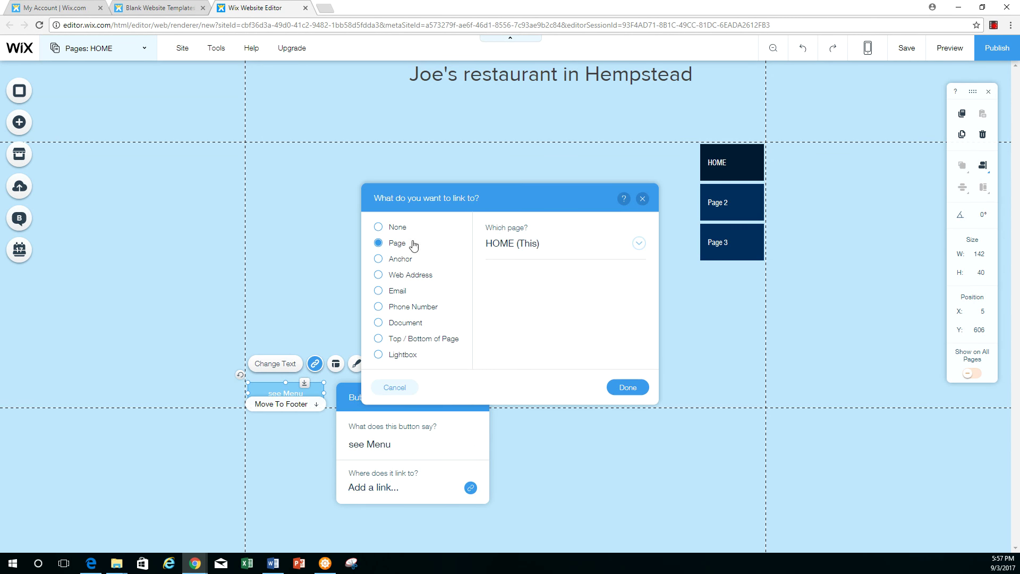
Pick Page 2 as the button's link target and confirm with Done
click(642, 244)
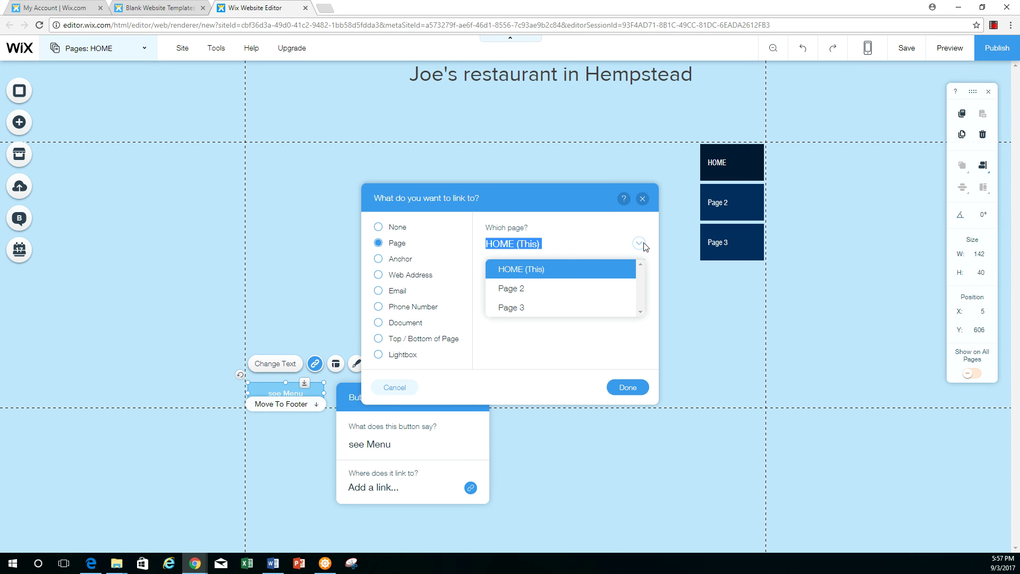
click(520, 289)
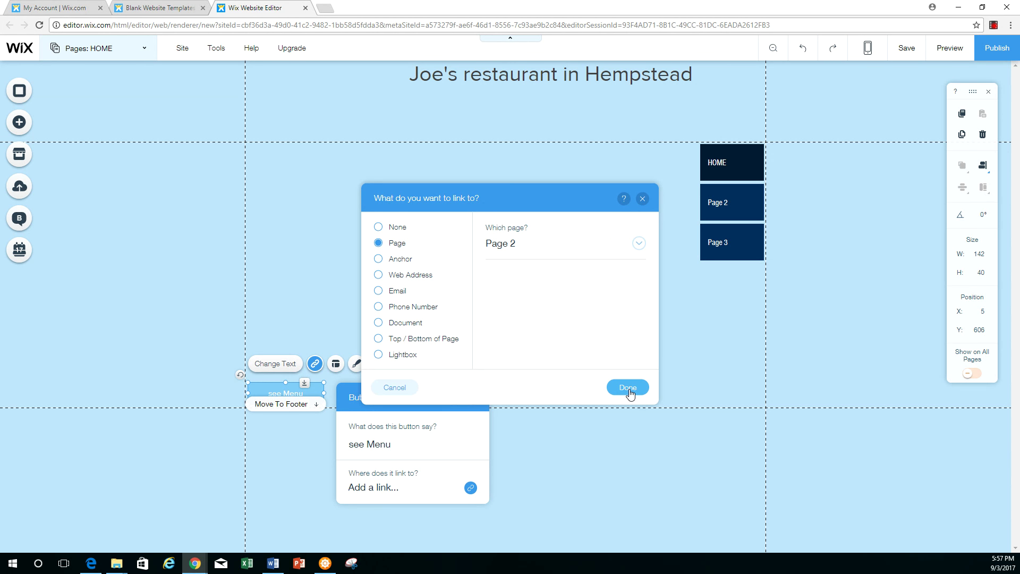
click(628, 388)
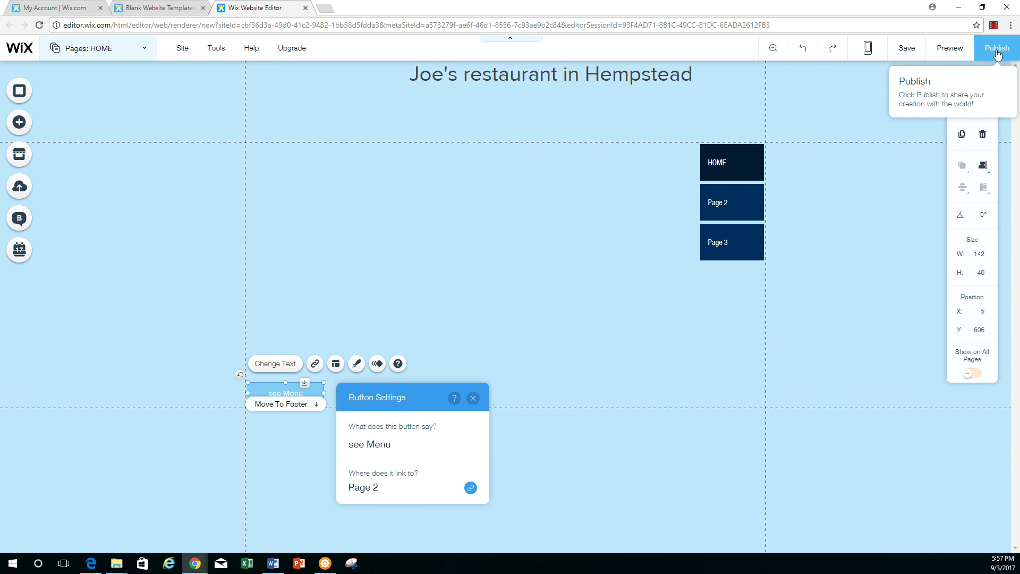
Publish the site at the free address ending 'joes' and view it live
click(997, 52)
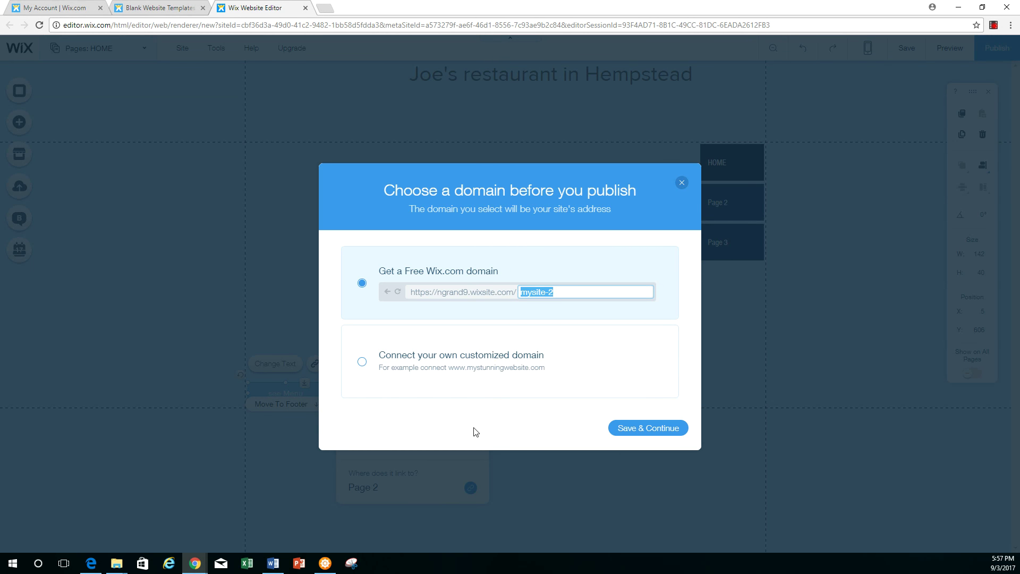
text(joes restaur)
key(BackSpace)
key(BackSpace)
key(BackSpace)
key(BackSpace)
key(BackSpace)
key(BackSpace)
key(BackSpace)
click(649, 431)
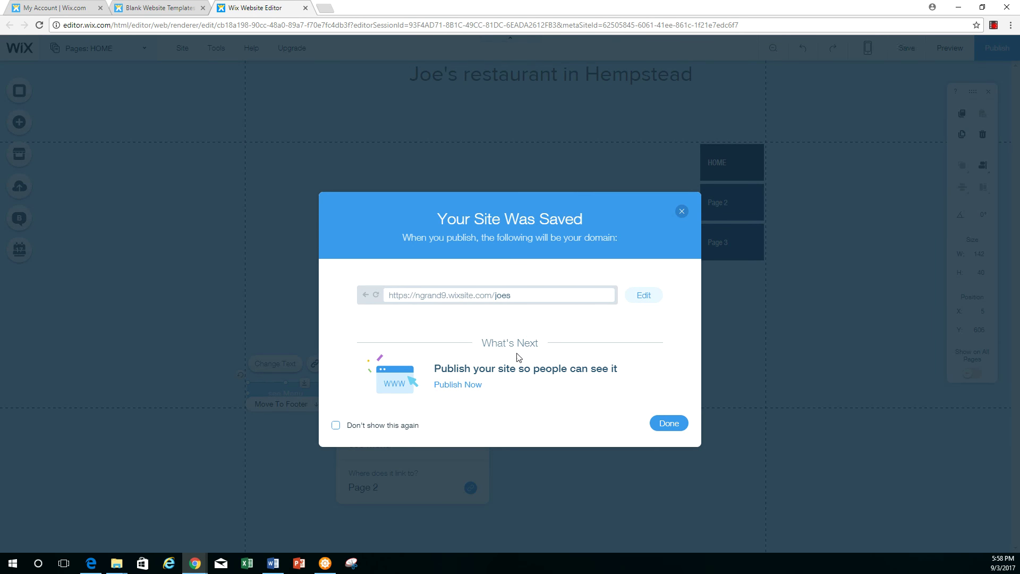
click(458, 385)
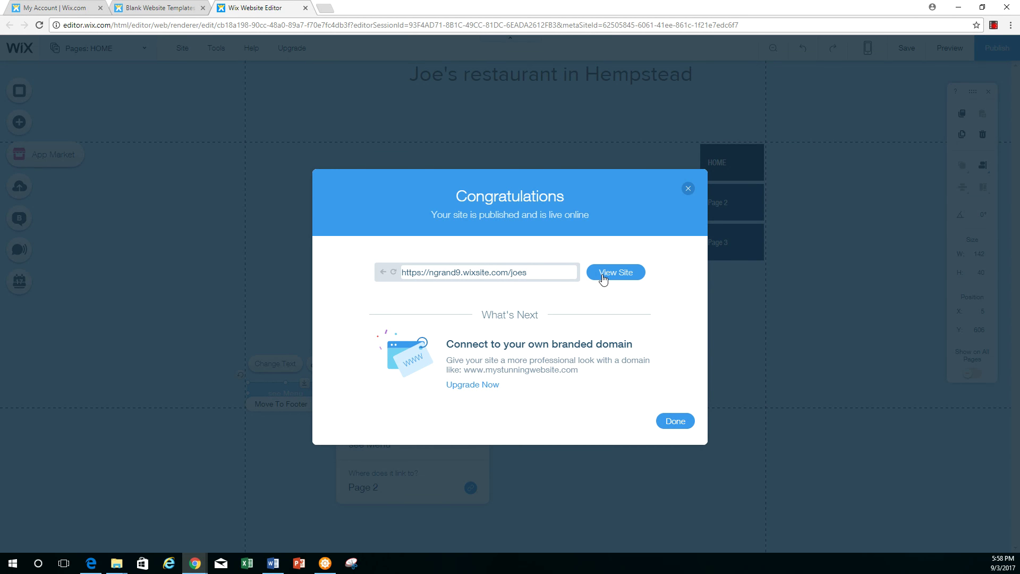
click(605, 274)
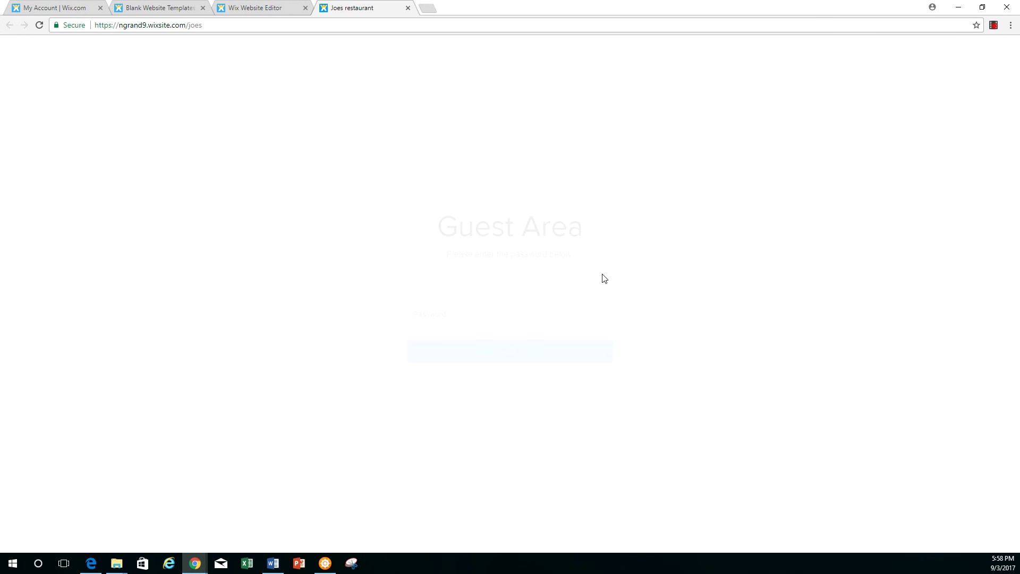
Enter the Guest Area site password, retrying after a rejection, to reach the home page
click(471, 315)
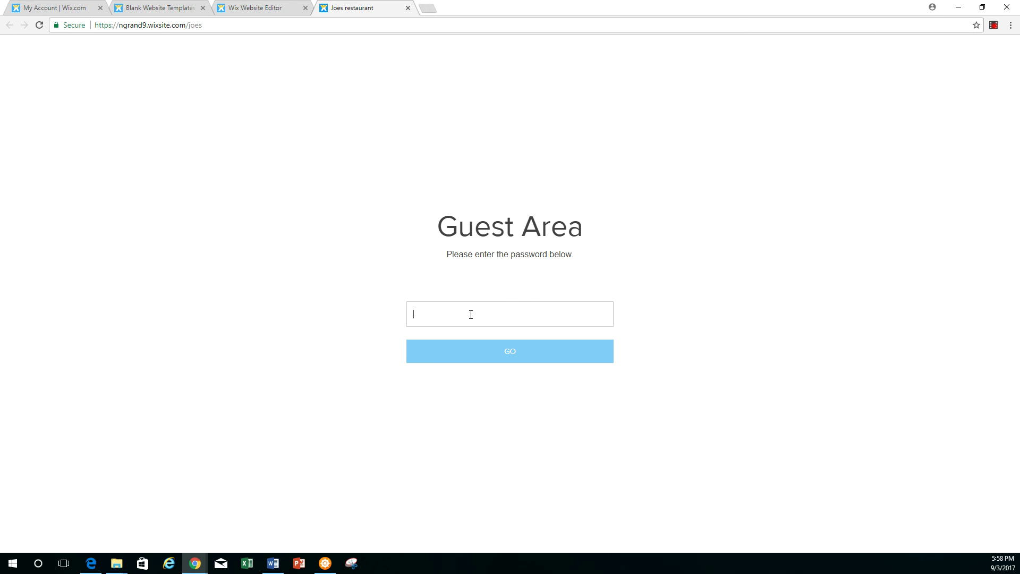
key(Return)
key(BackSpace)
key(BackSpace)
key(BackSpace)
key(Return)
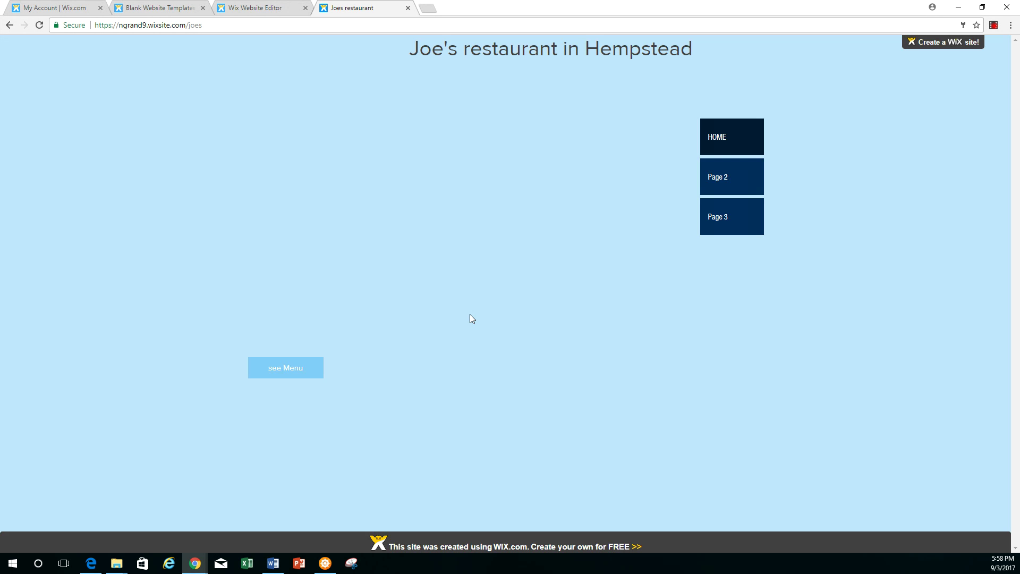
Test the menu links to Page 2, HOME and Page 3, then the see Menu button
click(729, 177)
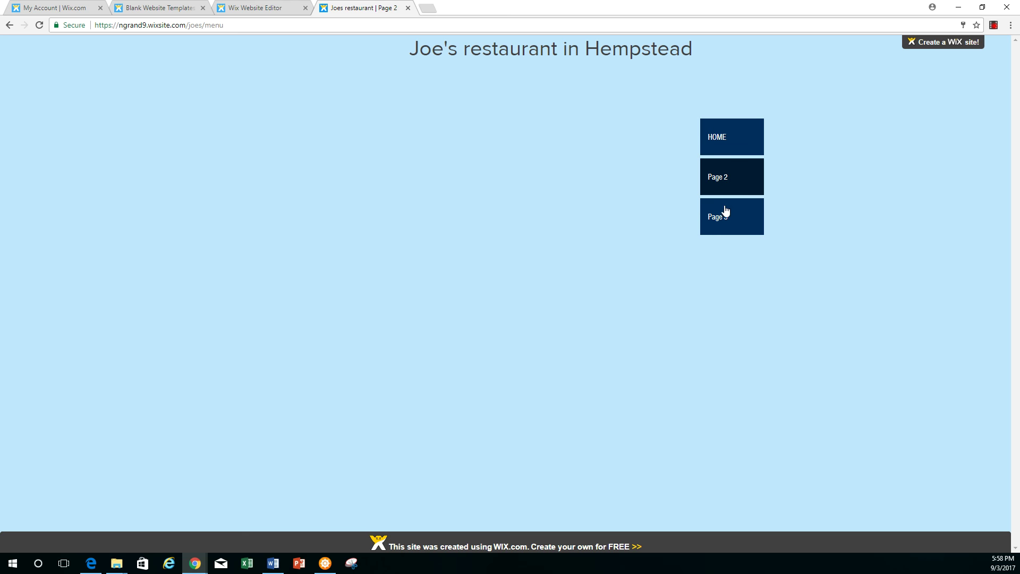
click(727, 149)
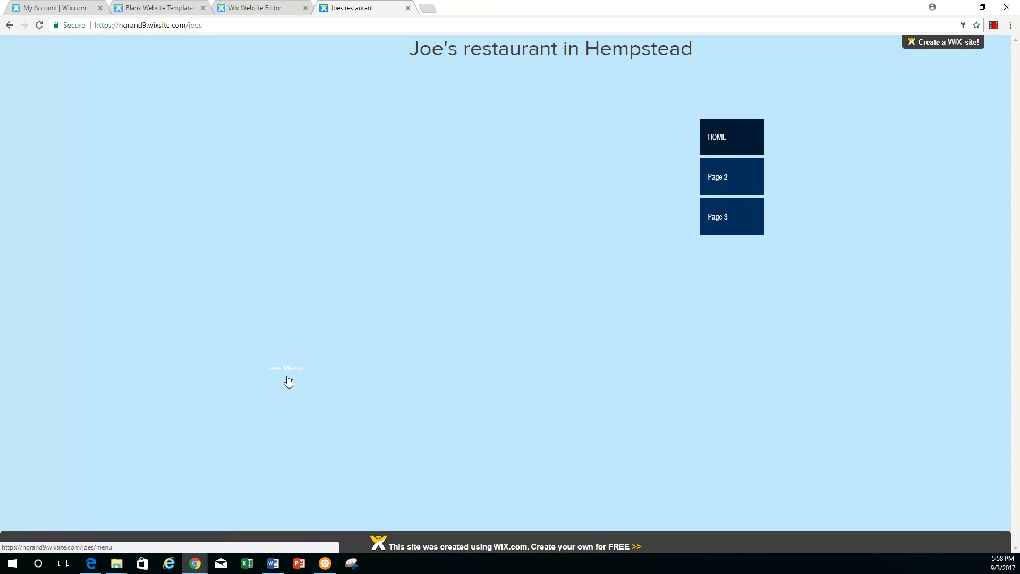
click(731, 178)
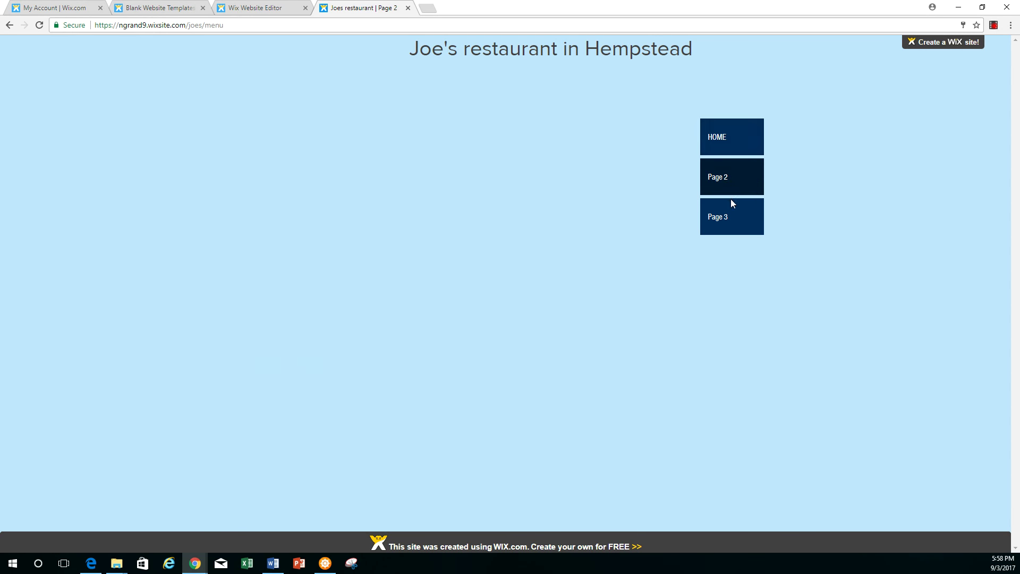
click(730, 215)
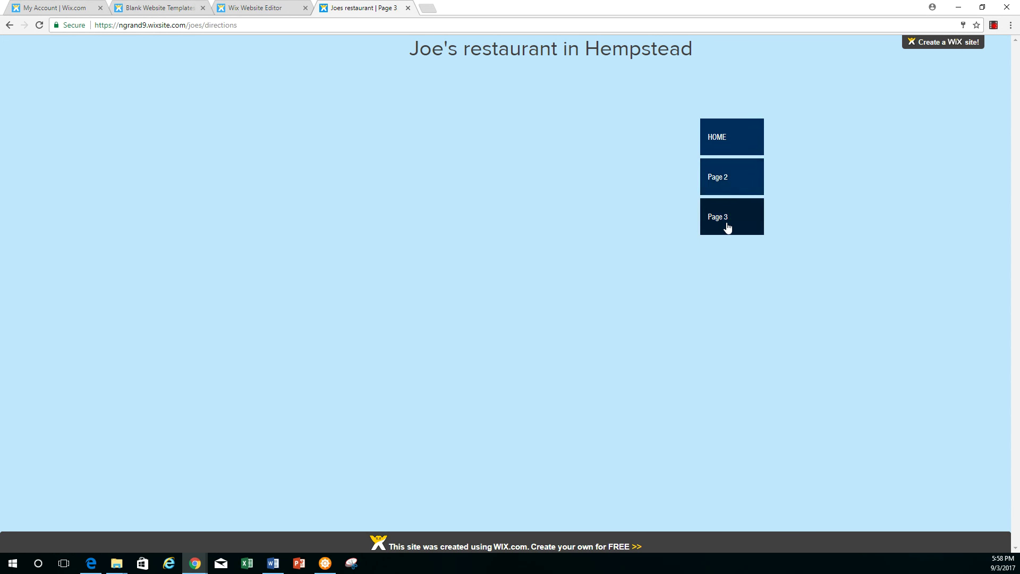
click(724, 138)
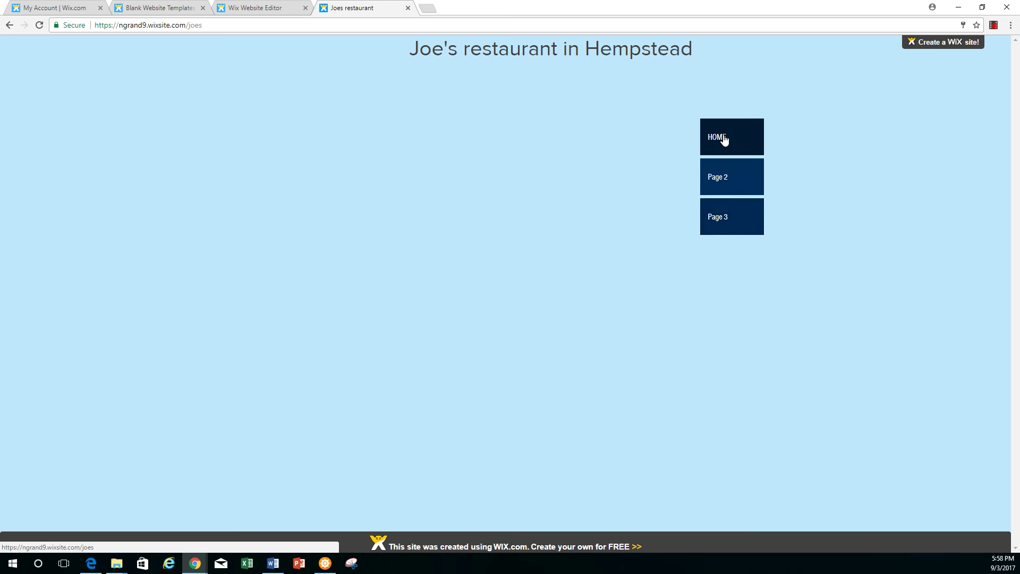
click(292, 371)
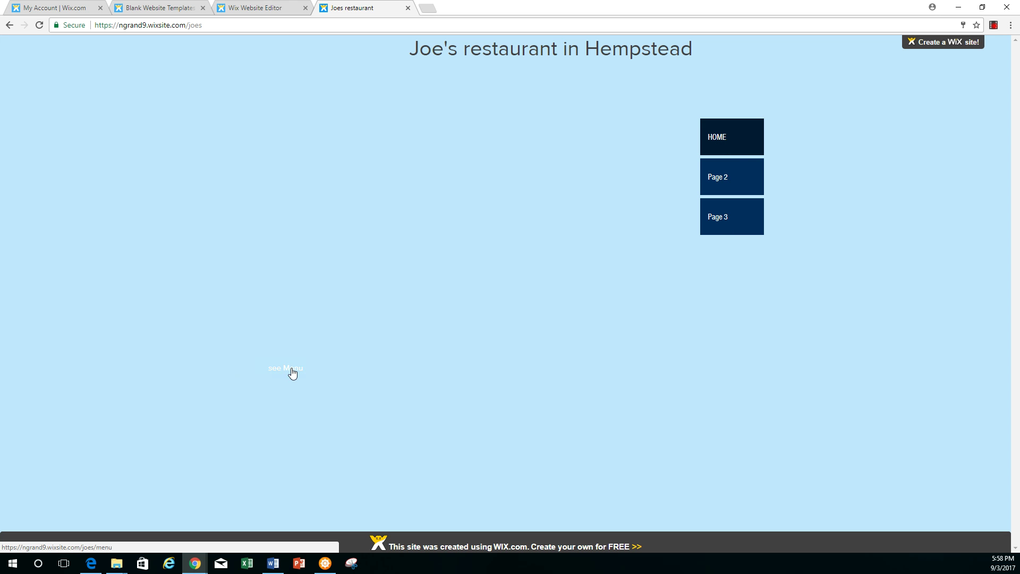